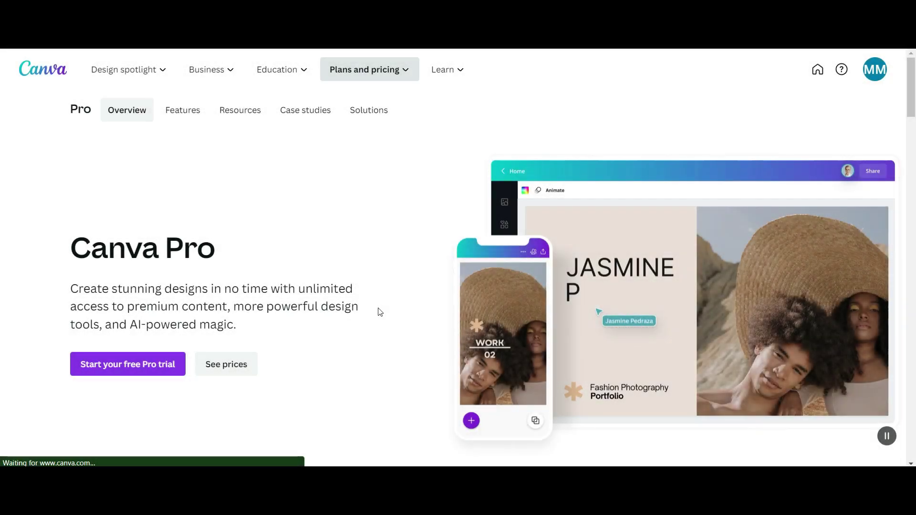
Switch Canva's pricing cards to Monthly billing to check the Pro price
scroll(500, 286, "down", 10)
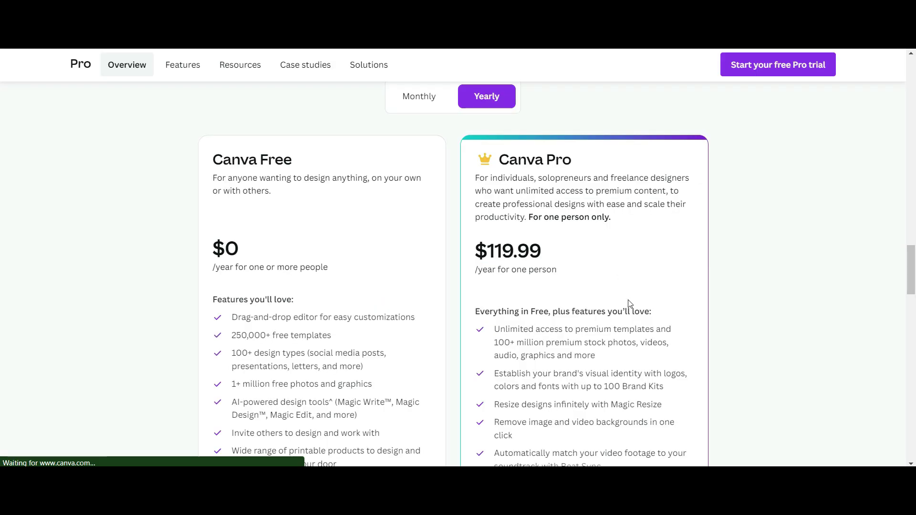
scroll(573, 269, "up", 1)
left_click(417, 159)
scroll(732, 333, "down", 1)
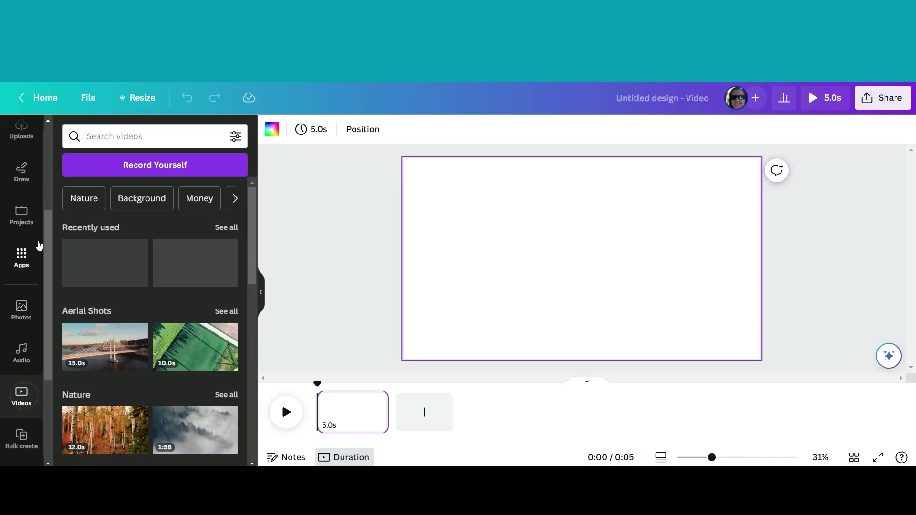
Find the Videos app by searching Apps for 'video', and open it
left_click(20, 255)
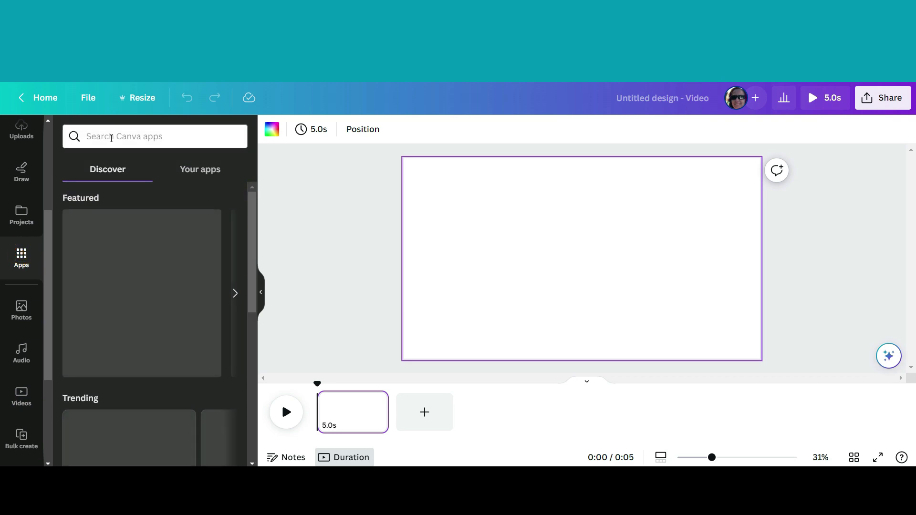
left_click(110, 136)
type("video")
key("Return")
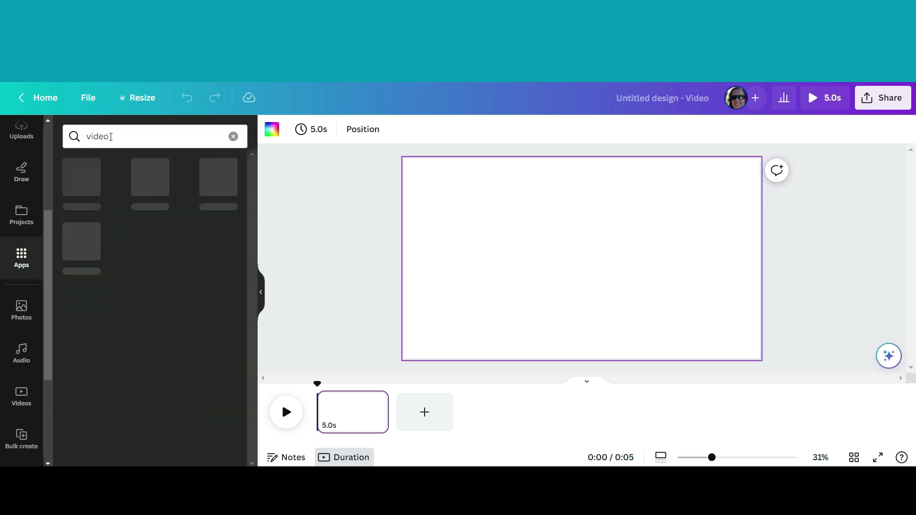
left_click(78, 179)
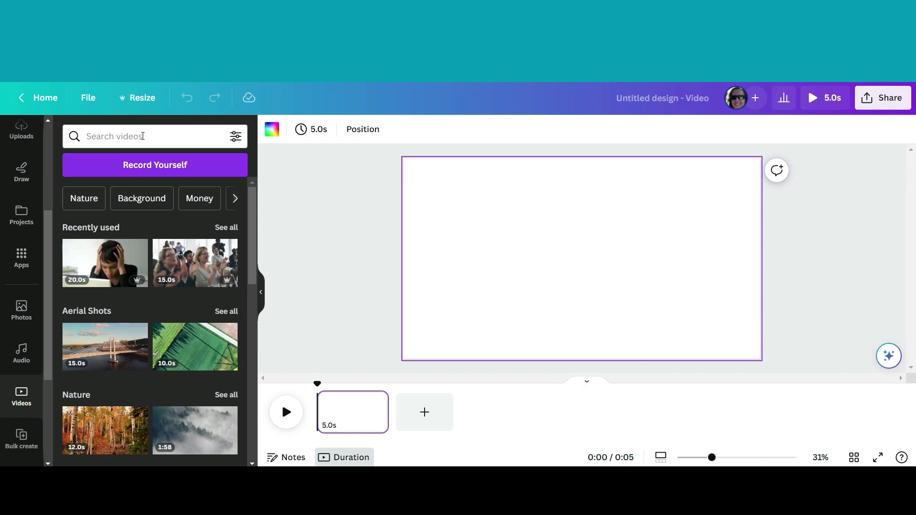
Search stock videos for 'capoeira' and browse the results
left_click(142, 136)
type("capoeira")
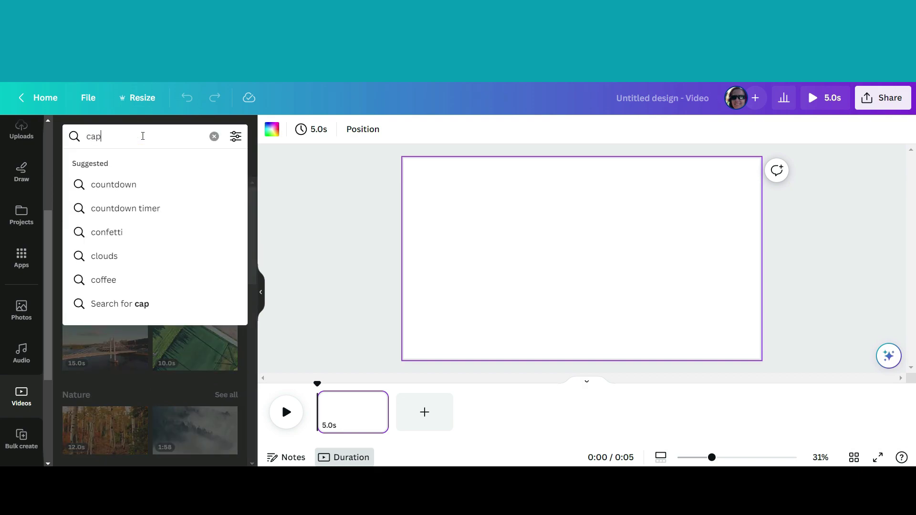
key("Return")
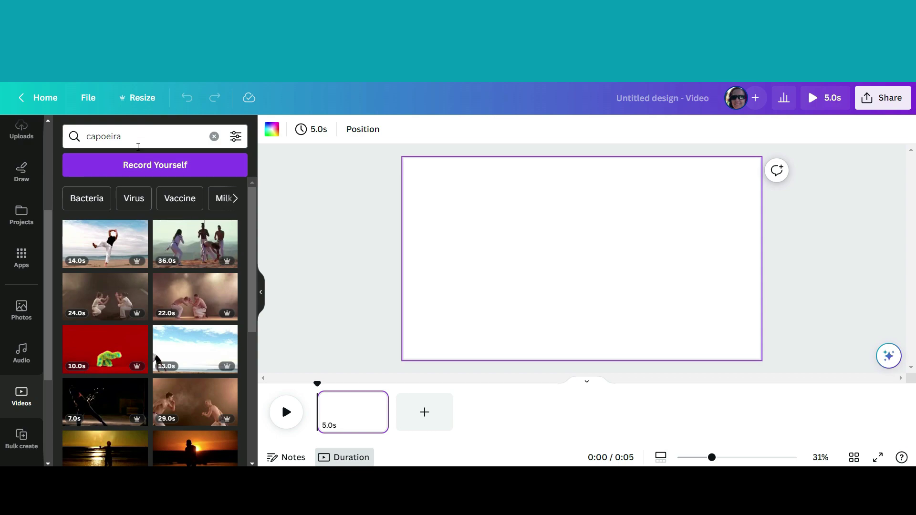
scroll(186, 332, "down", 2)
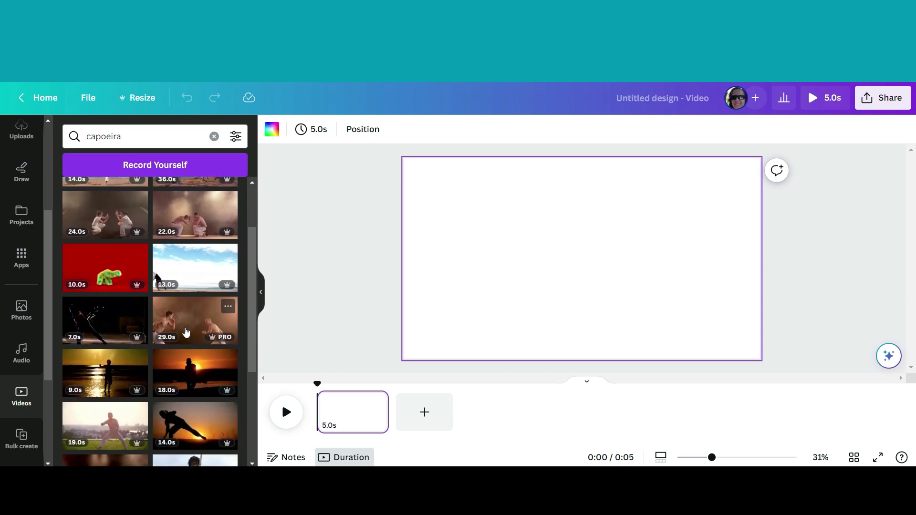
scroll(186, 332, "down", 4)
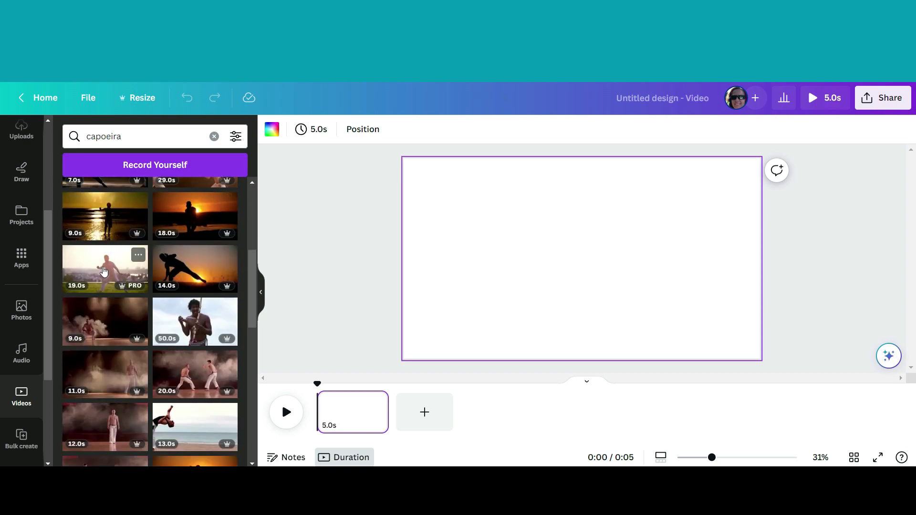
Set the 19.0s capoeira clip as the page background, preview it, and trim it to 11.7s
left_click_drag(103, 271, 413, 296)
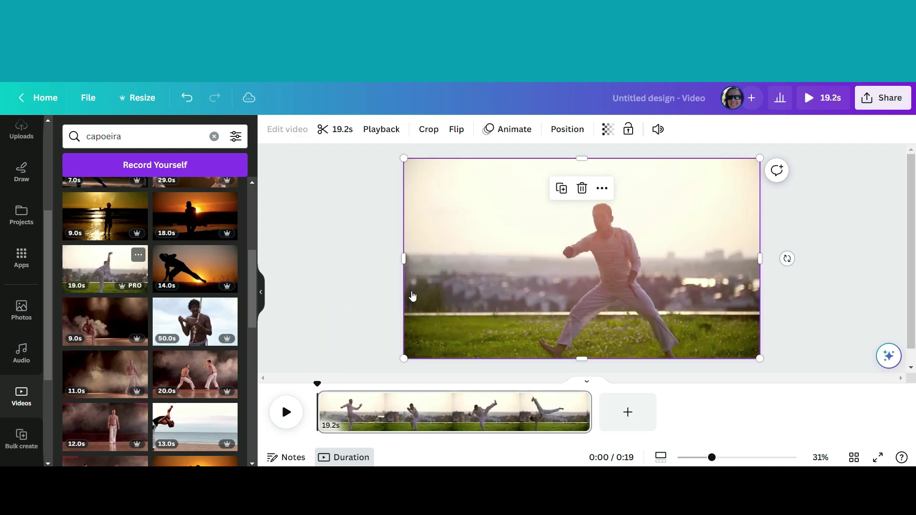
right_click(458, 289)
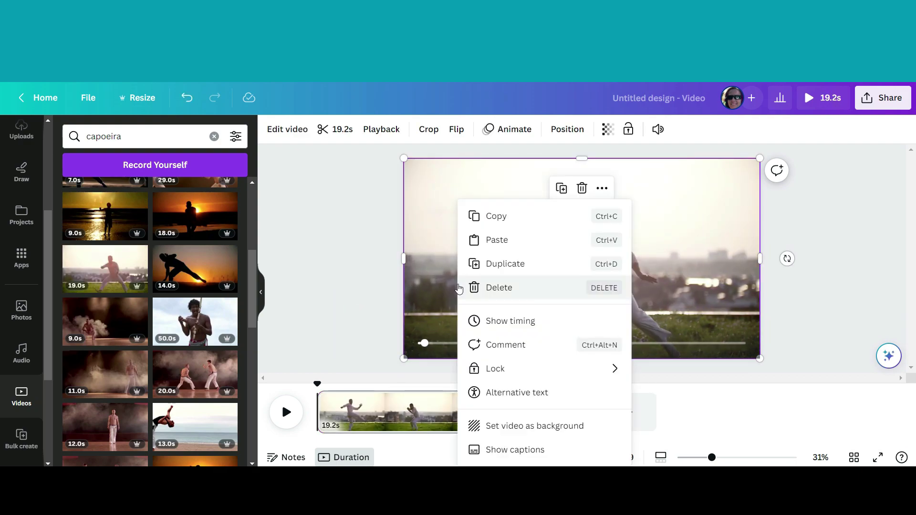
left_click(517, 425)
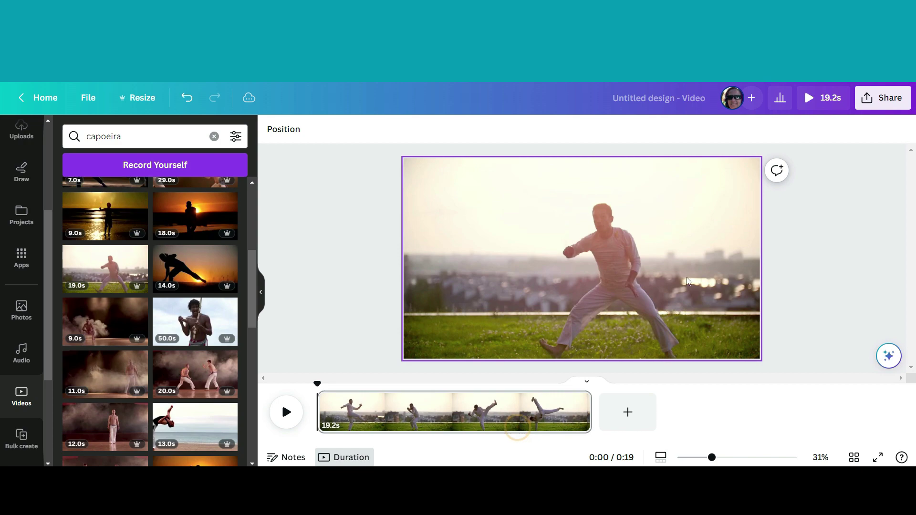
left_click(285, 419)
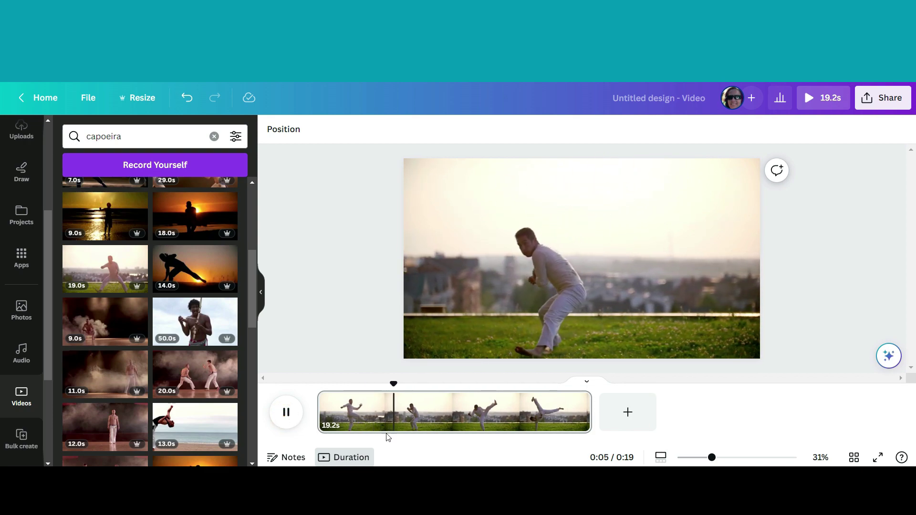
left_click(287, 412)
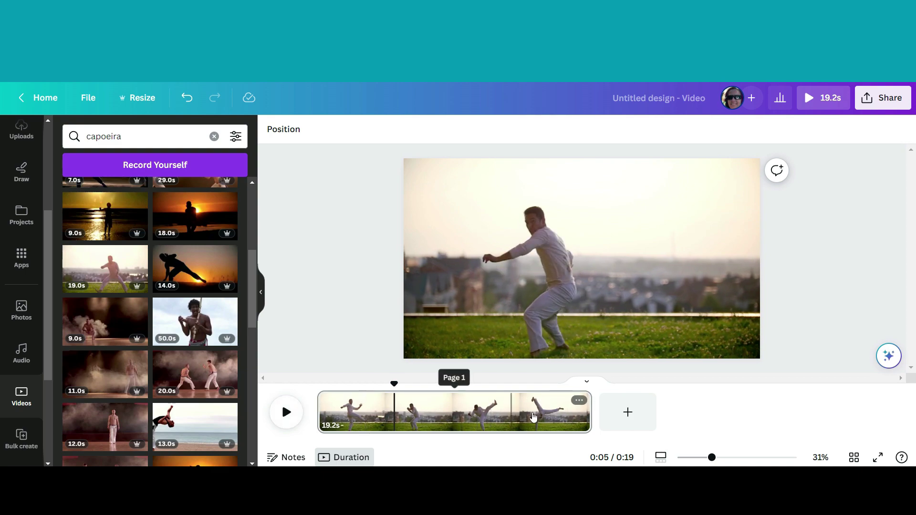
left_click_drag(589, 411, 484, 405)
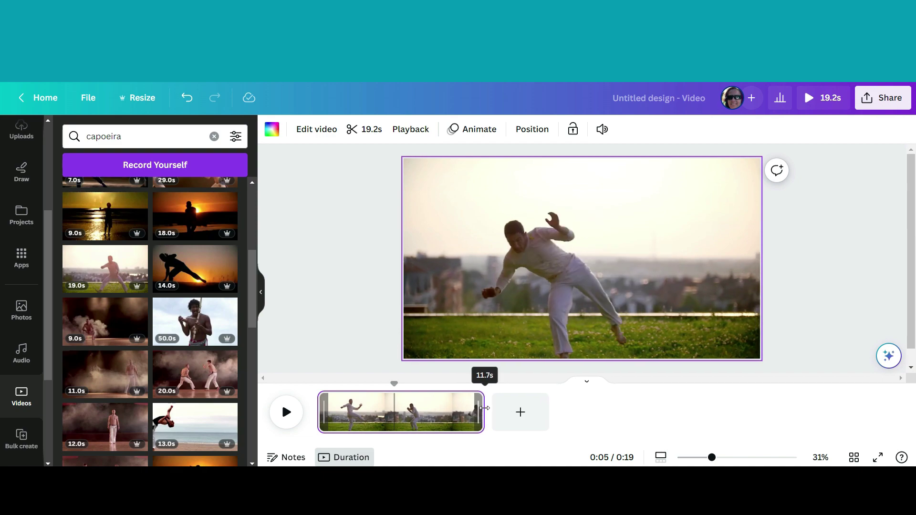
Download the design as an MP4 video
left_click(883, 96)
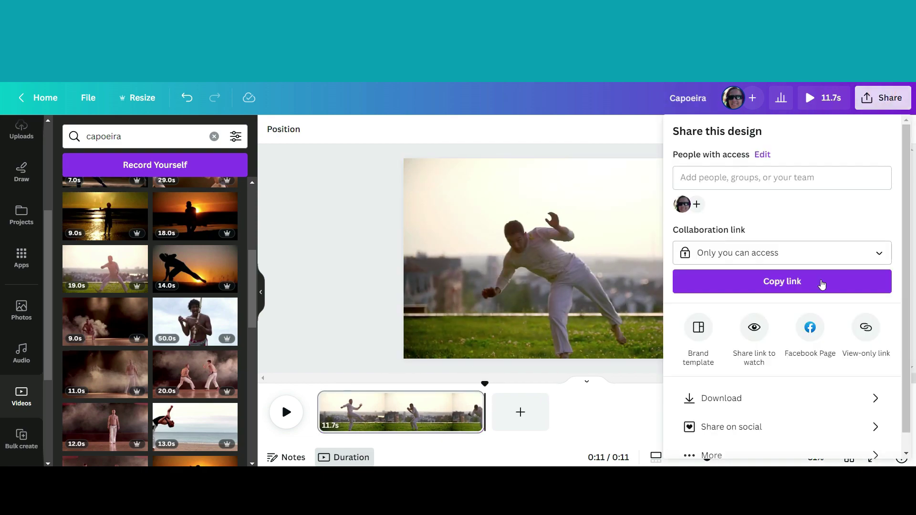
left_click(764, 399)
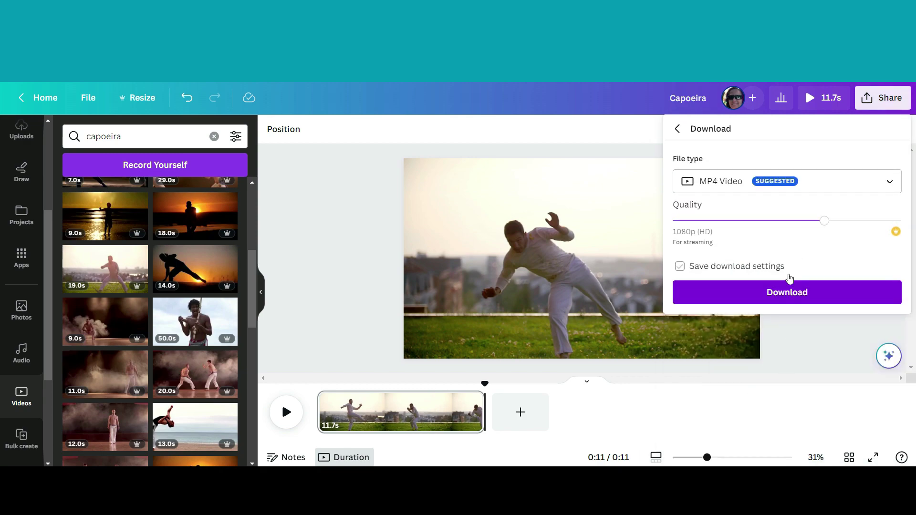
left_click(791, 291)
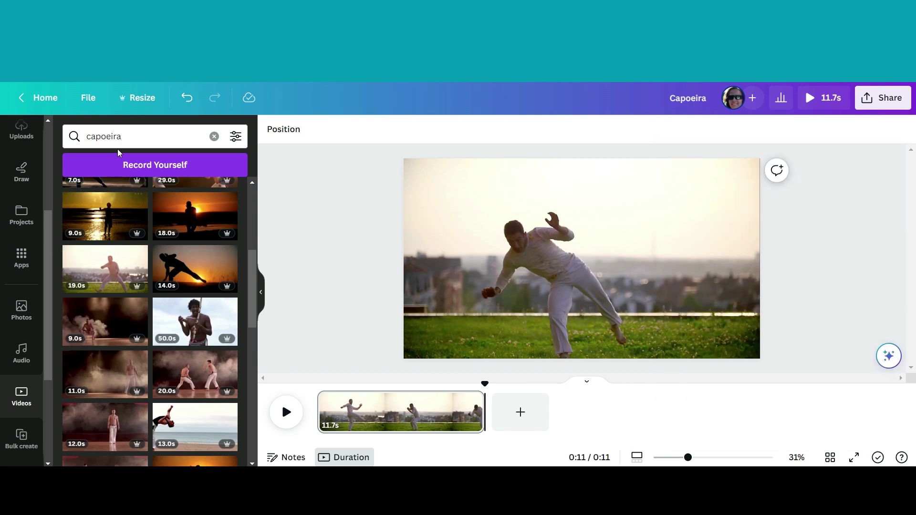
Replace the capoeira clip with a blue sci-fi stage video found by searching 'rotating 3d stage'
left_click(134, 138)
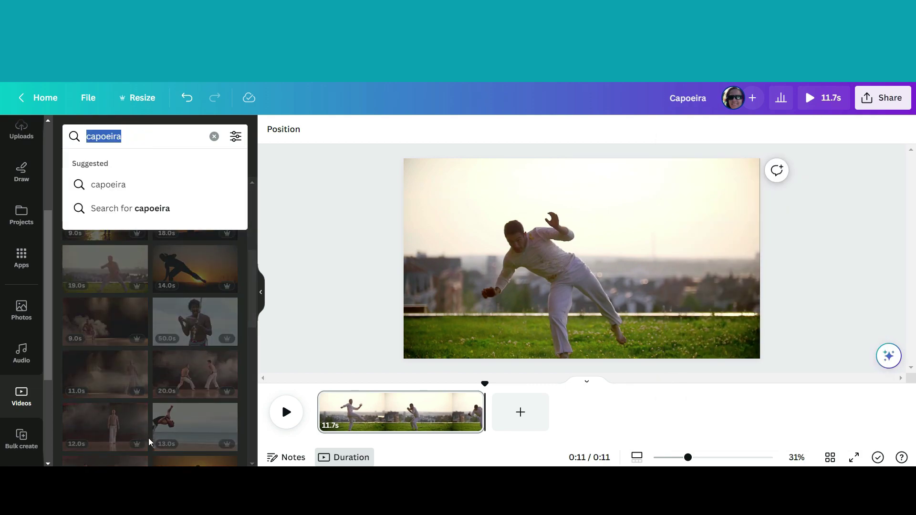
type("rotati")
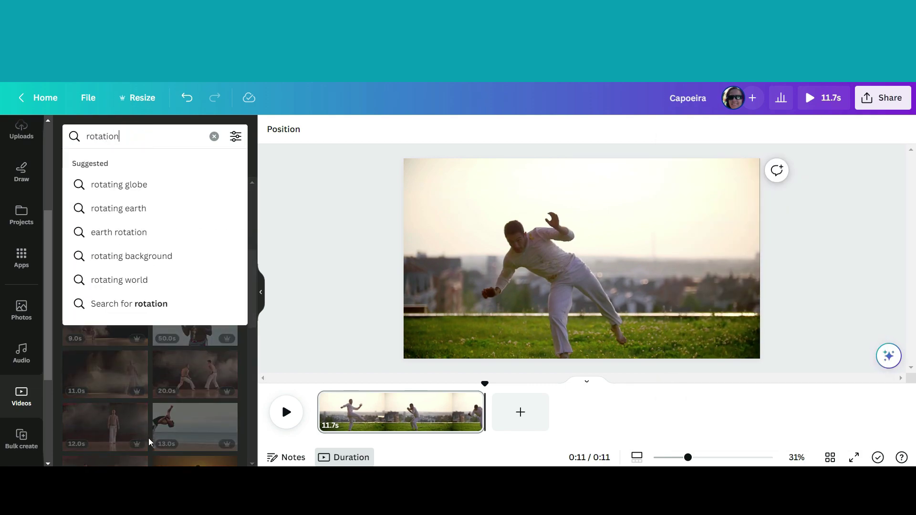
type("ng ")
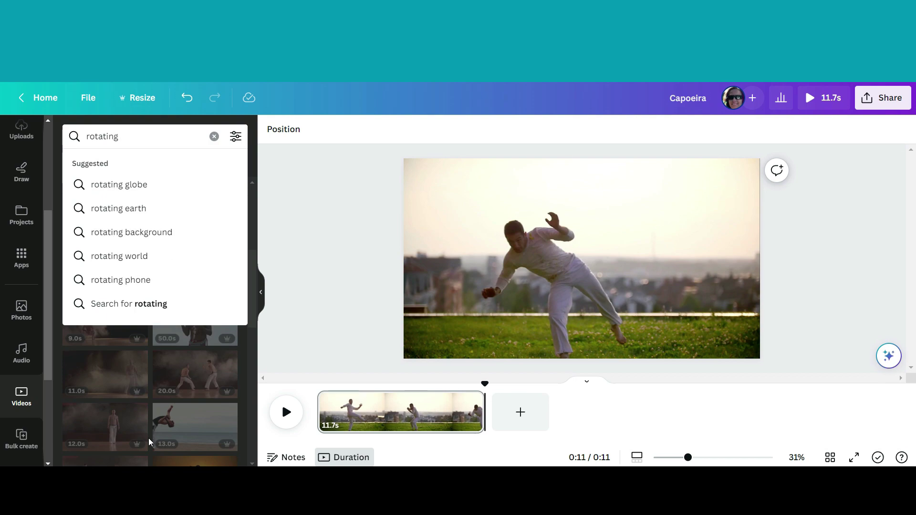
type("3d stage")
key("Return")
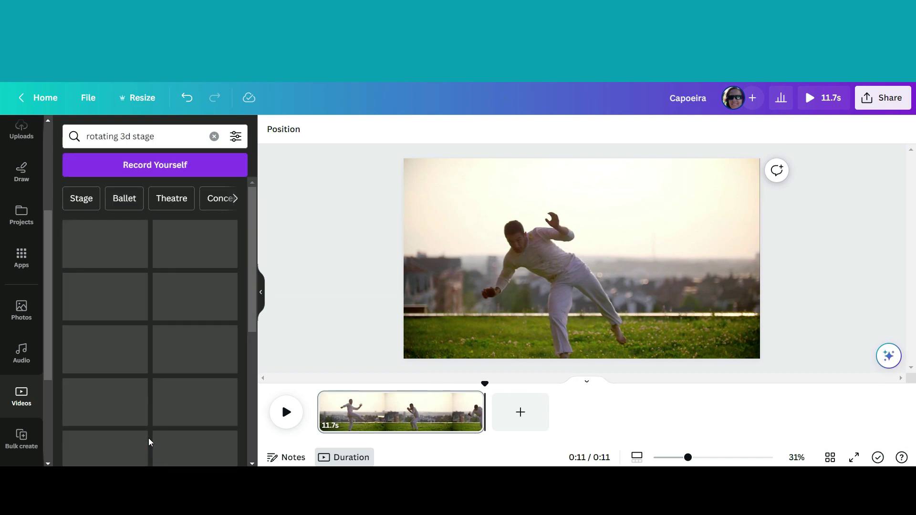
scroll(188, 300, "down", 8)
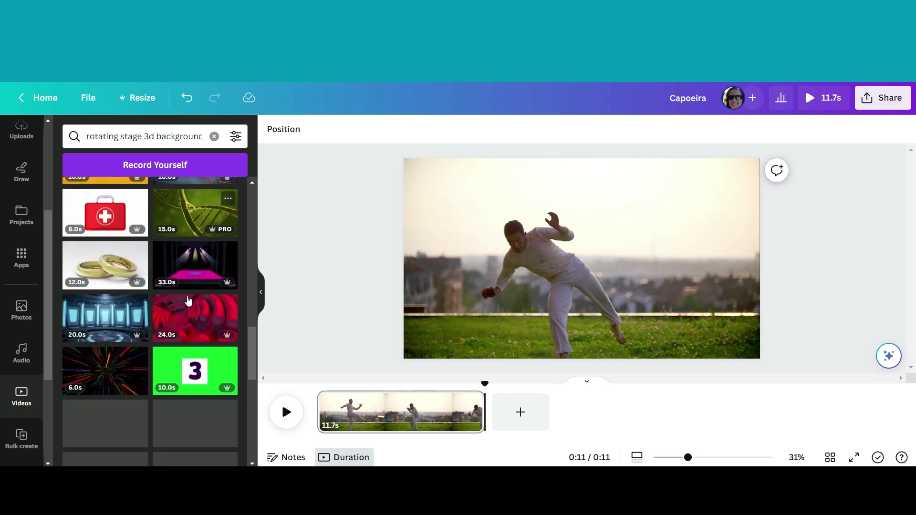
scroll(189, 299, "down", 1)
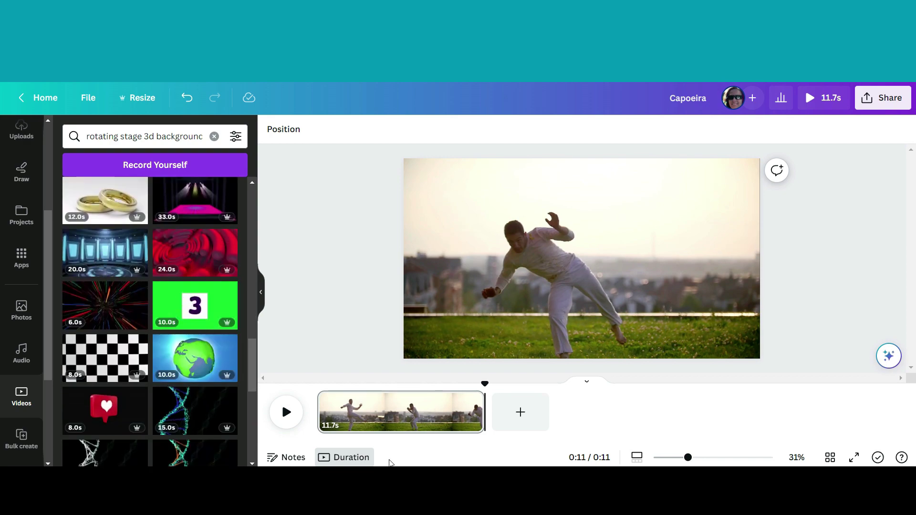
key("Delete")
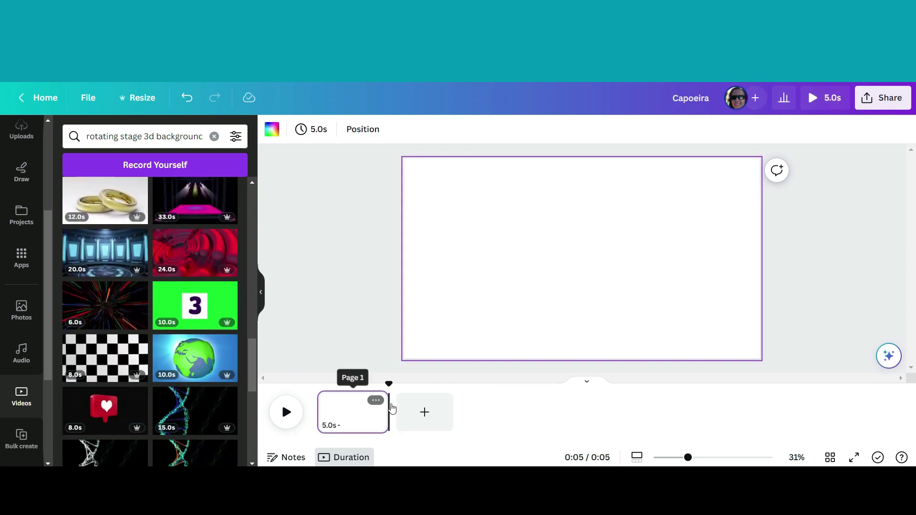
left_click_drag(105, 252, 411, 266)
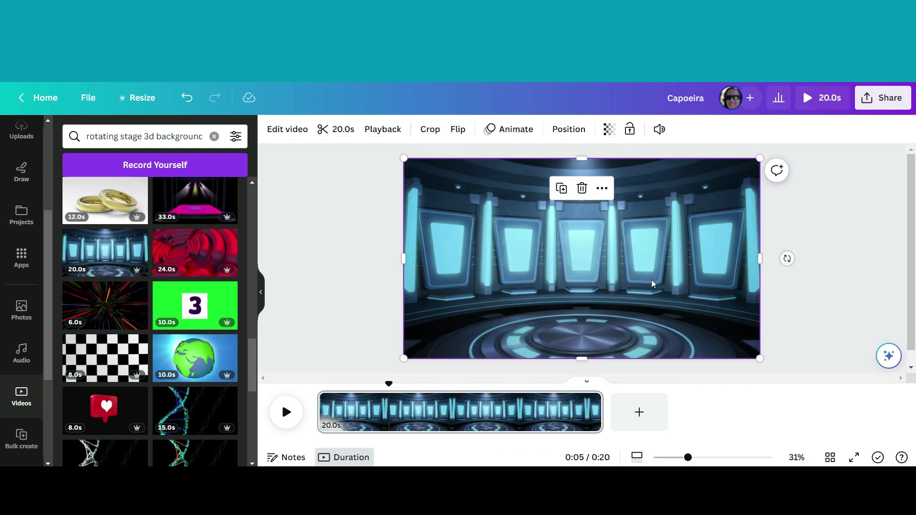
left_click(855, 206)
Download the Rotating Stage design as a 1080p MP4 video
left_click(882, 98)
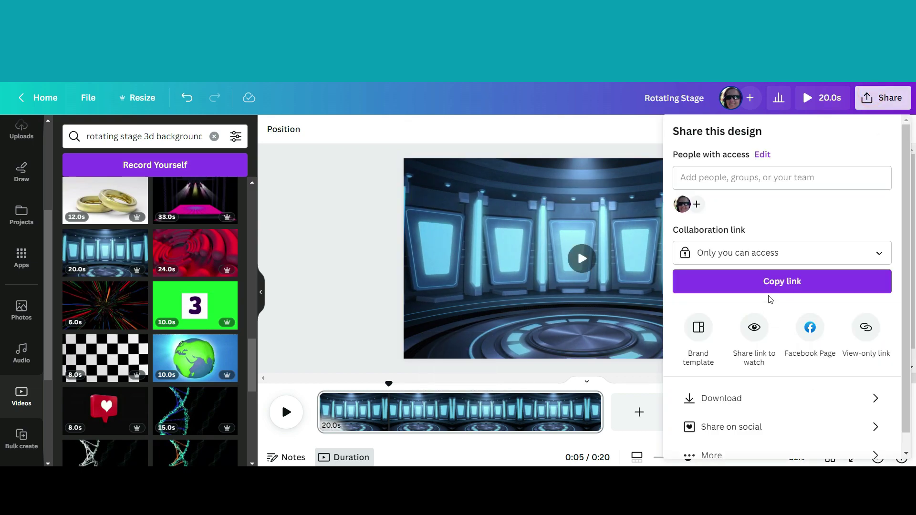
left_click(753, 399)
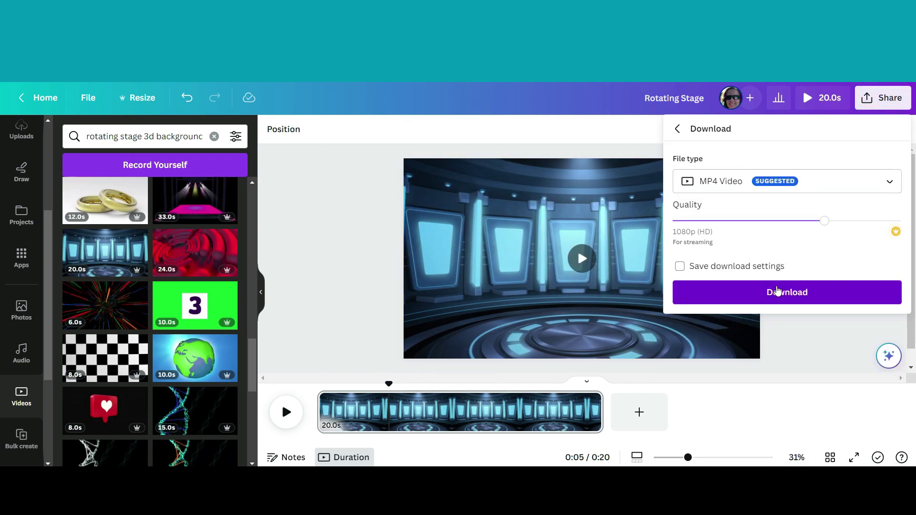
left_click(781, 296)
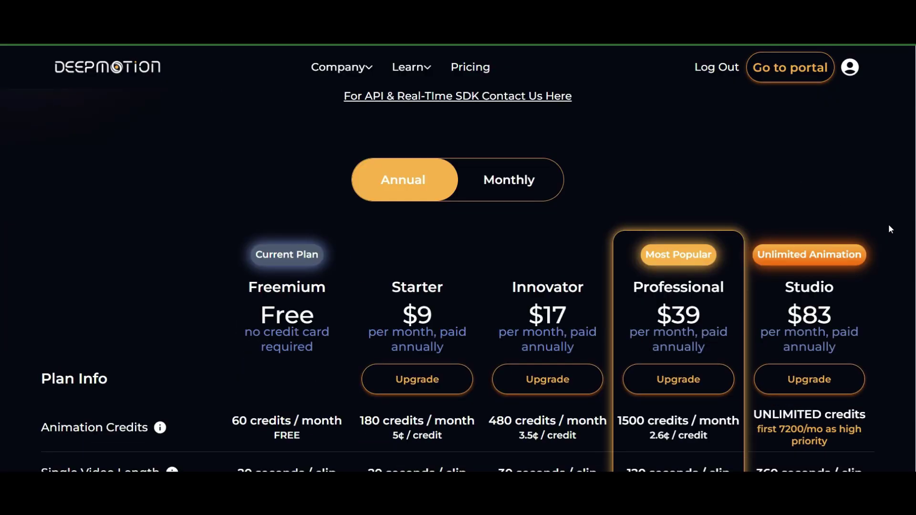
scroll(888, 226, "down", 3)
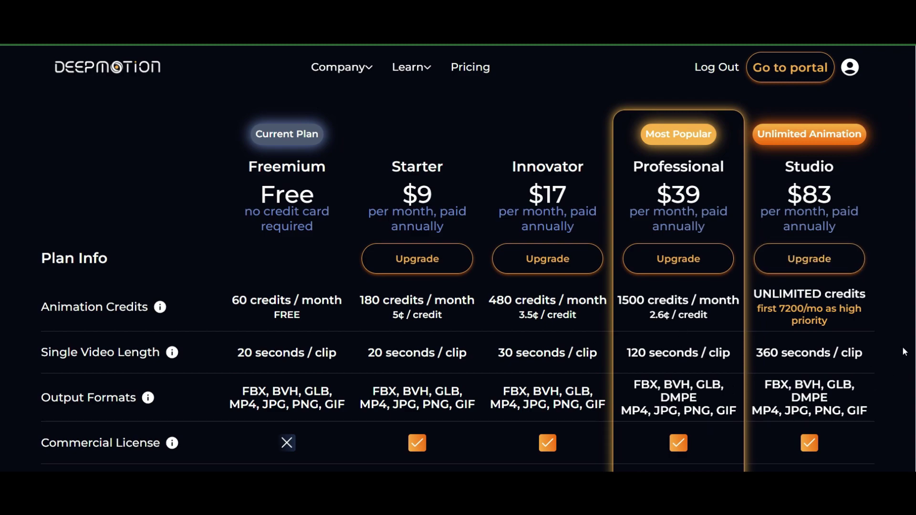
Scroll through DeepMotion's pricing plans, comparing their credits
scroll(904, 352, "down", 3)
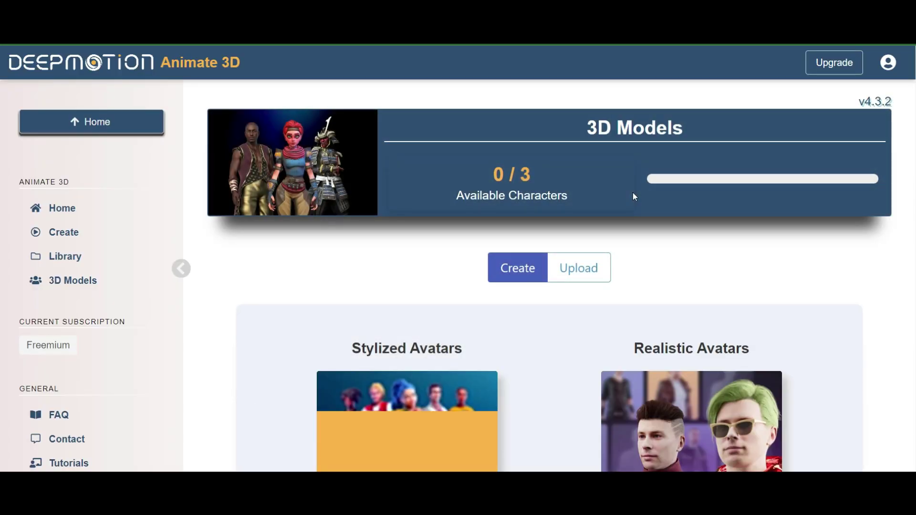
Start a Stylized Avatar (Ready Player Me) and choose the Masculine body type
scroll(866, 294, "down", 3)
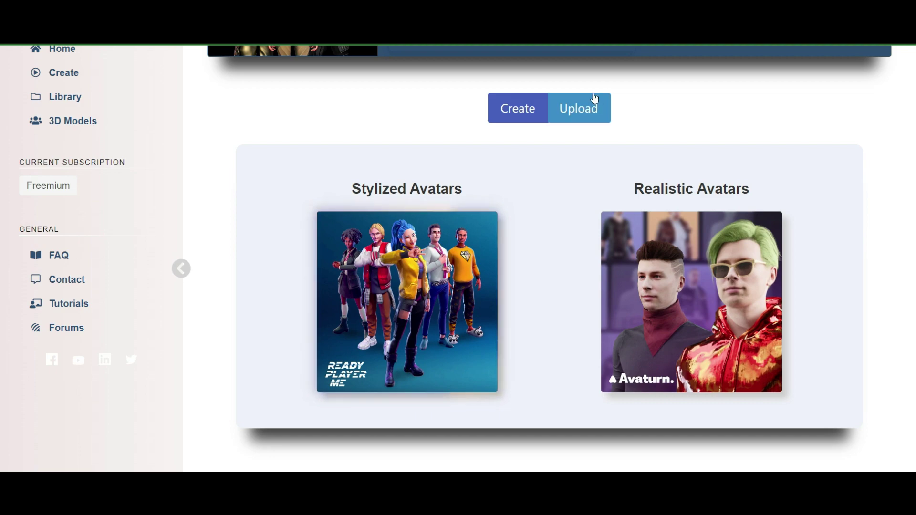
left_click(417, 277)
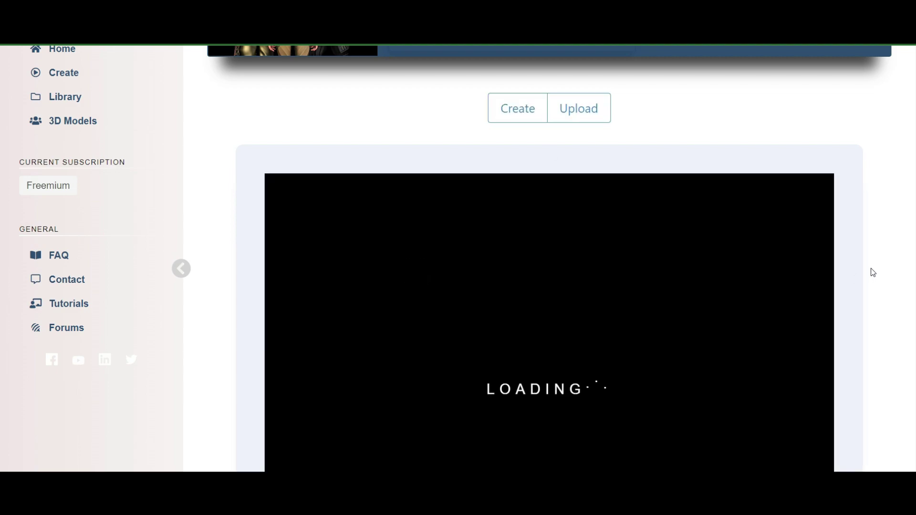
scroll(739, 276, "down", 2)
left_click(565, 215)
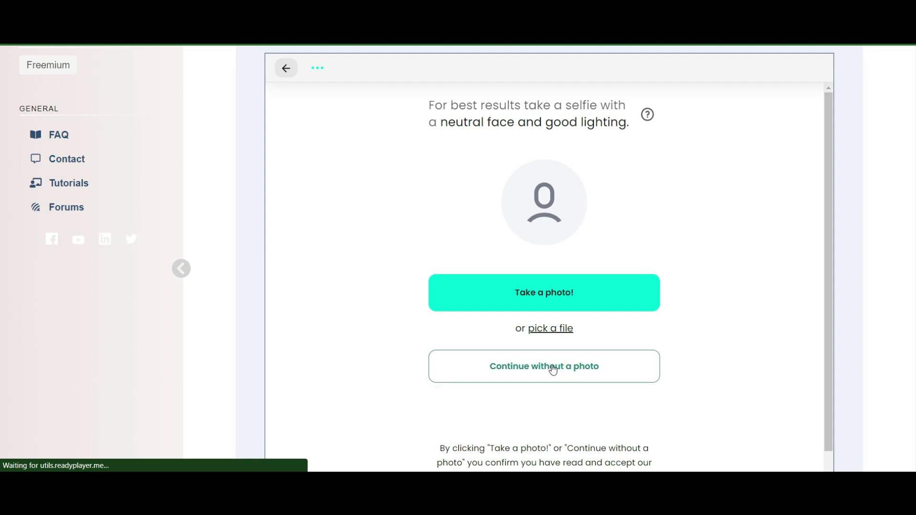
Continue without a photo and pick the curly red-haired avatar with glasses from the grid
scroll(579, 366, "down", 1)
scroll(538, 364, "up", 1)
left_click(539, 364)
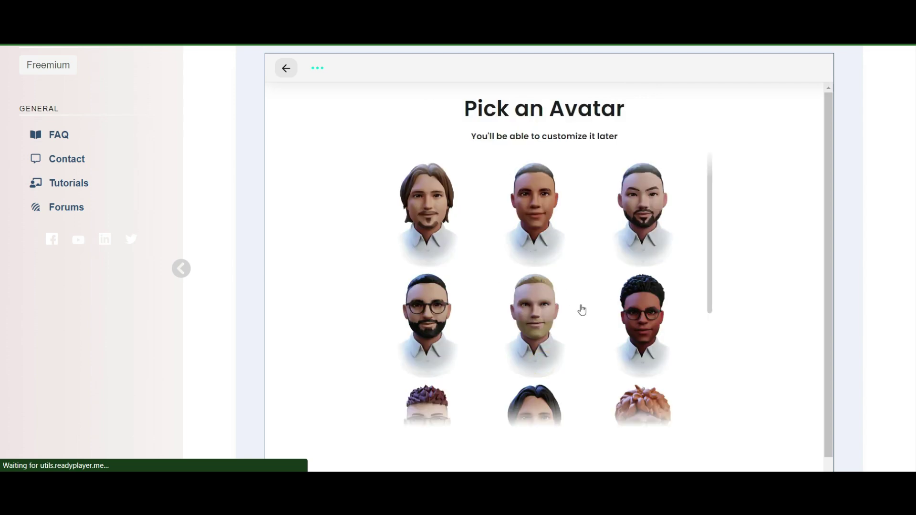
scroll(581, 310, "down", 2)
scroll(555, 301, "down", 2)
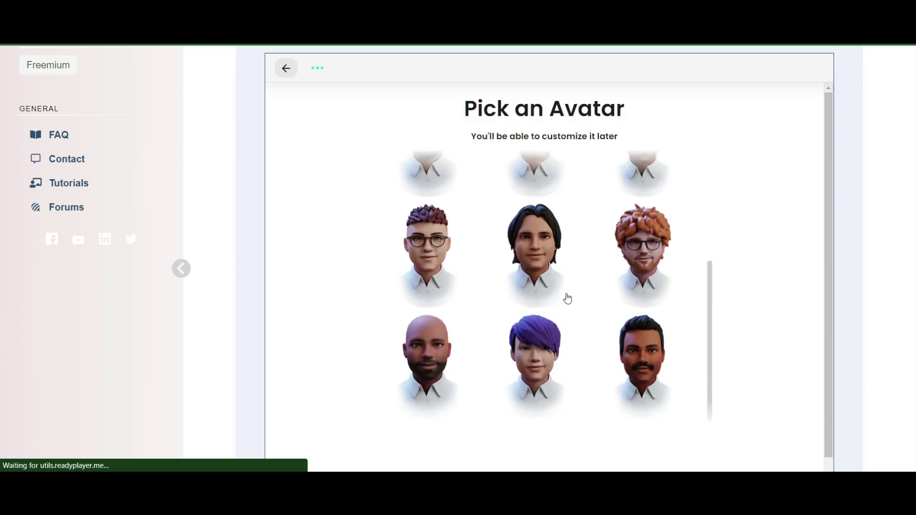
scroll(589, 295, "down", 1)
scroll(593, 295, "up", 3)
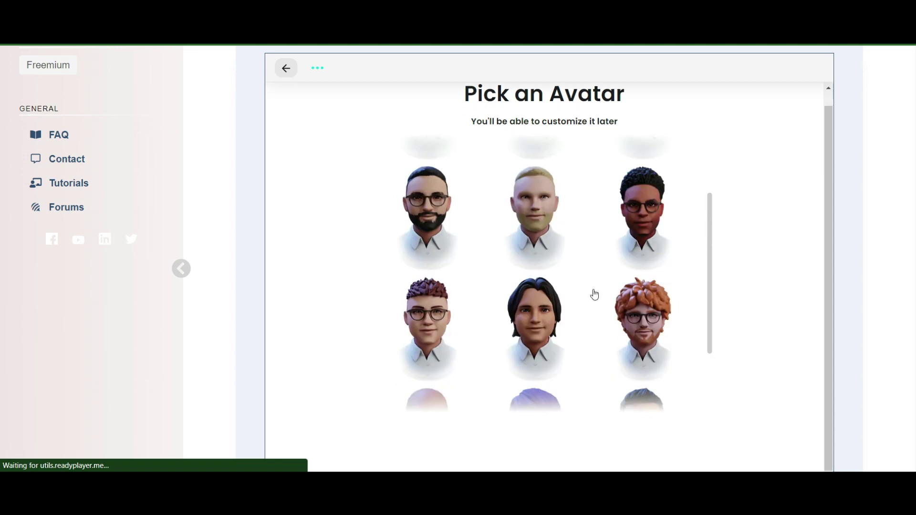
scroll(595, 297, "down", 3)
scroll(751, 328, "down", 1)
scroll(747, 325, "up", 1)
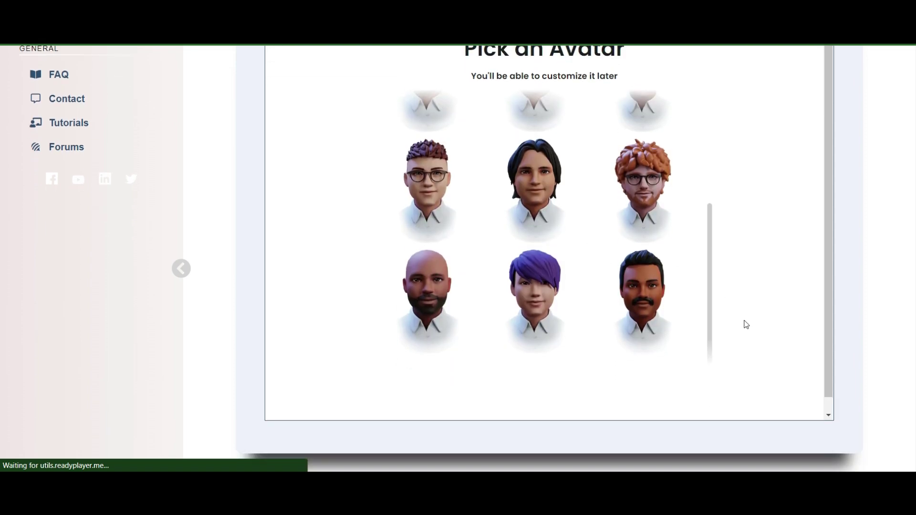
scroll(580, 293, "up", 2)
left_click(640, 246)
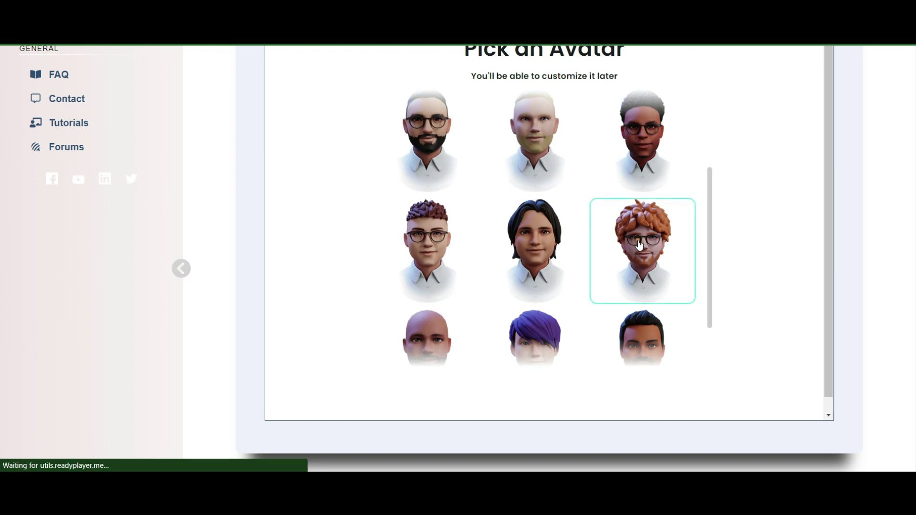
Load the avatar for editing and dress it in the teal three-piece suit
left_click(542, 394)
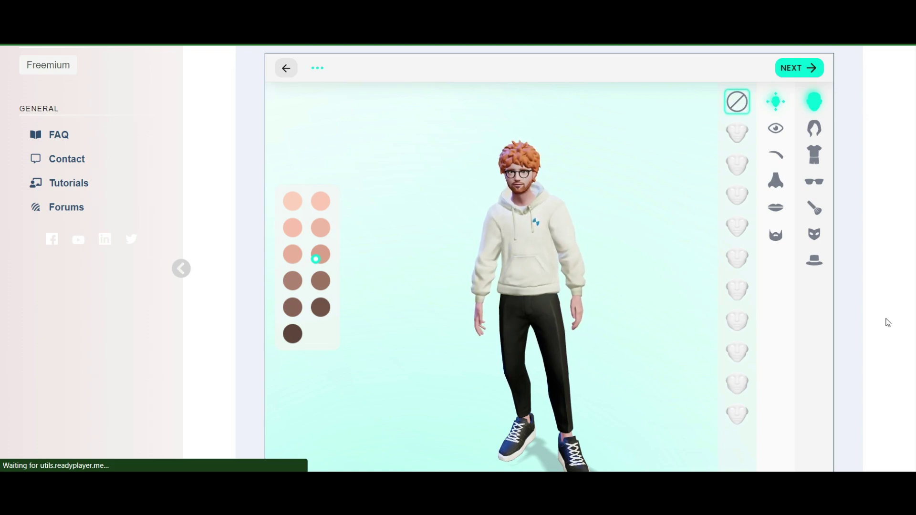
left_click(815, 160)
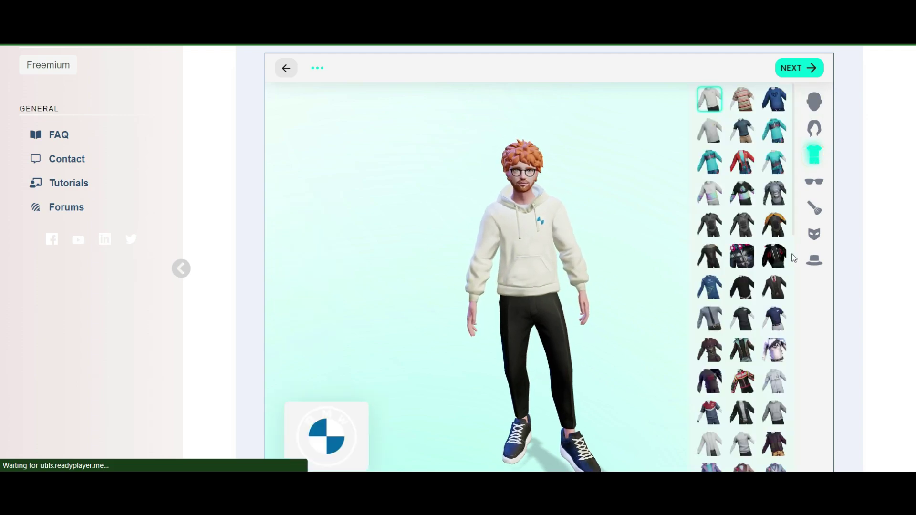
scroll(760, 354, "down", 3)
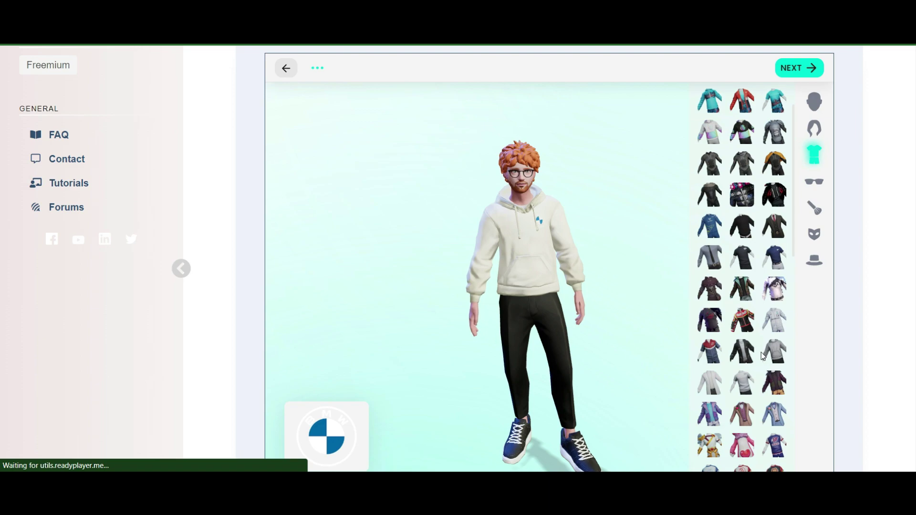
left_click(775, 358)
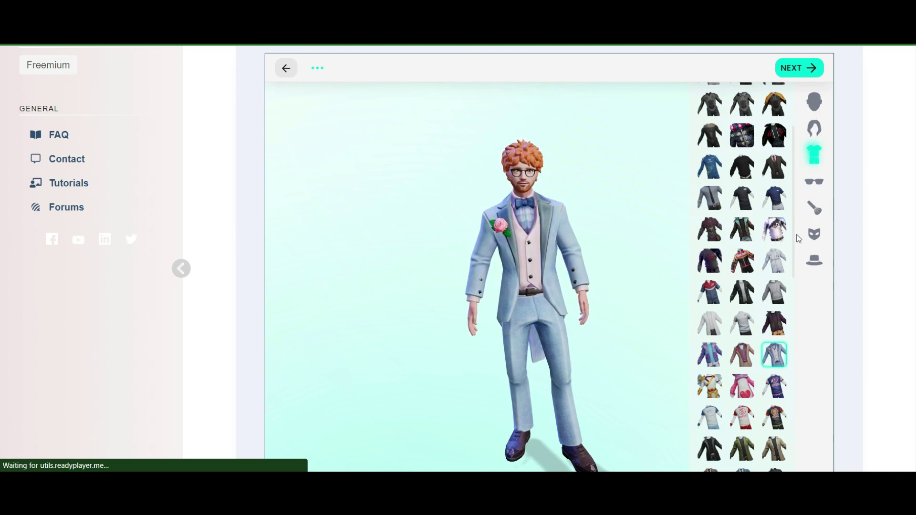
Browse the outfit thumbnails and orbit the avatar to inspect the suit's side and back
scroll(759, 343, "down", 8)
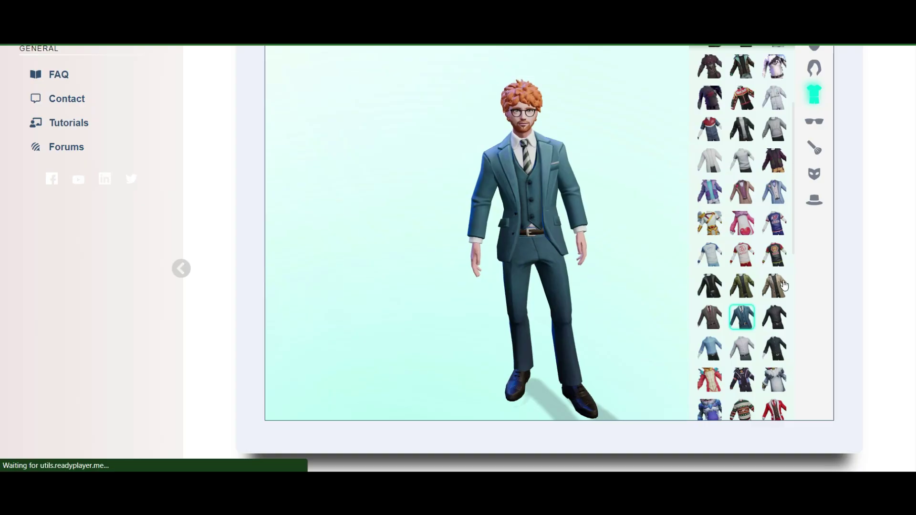
scroll(813, 273, "up", 3)
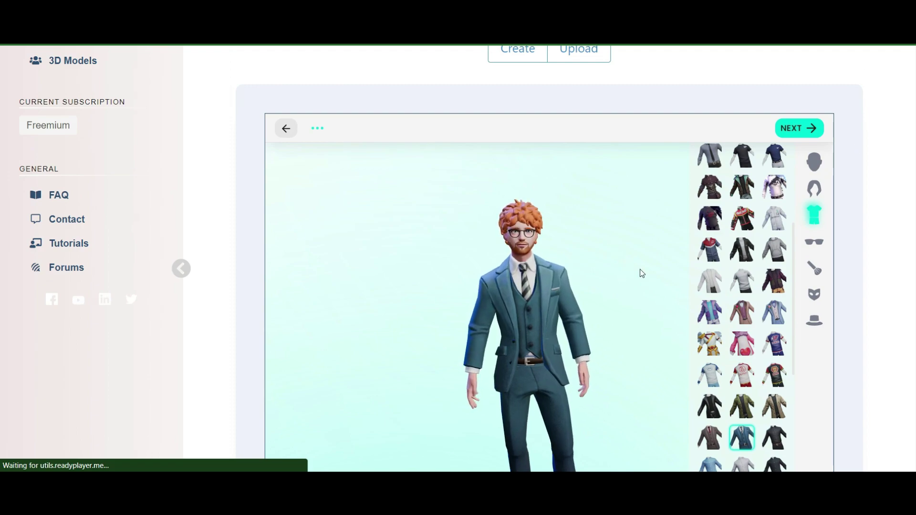
scroll(754, 287, "down", 1)
scroll(755, 287, "down", 3)
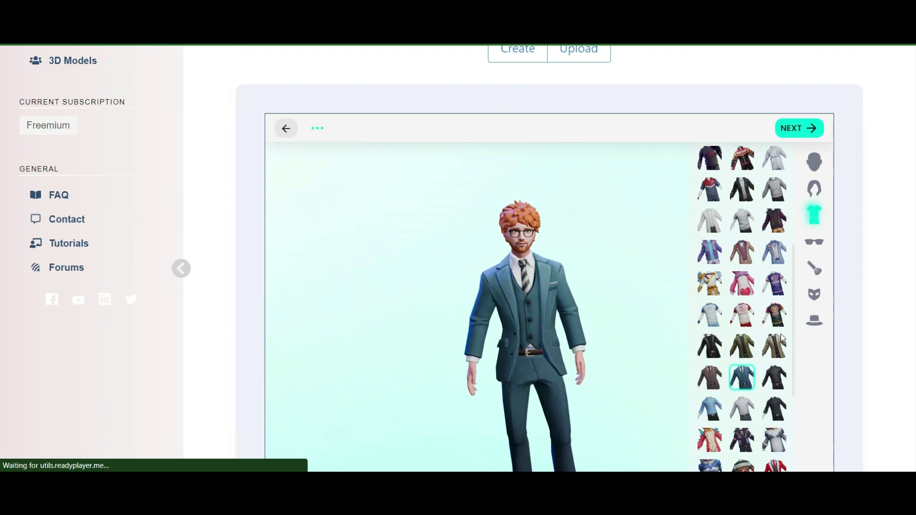
scroll(542, 256, "up", 3)
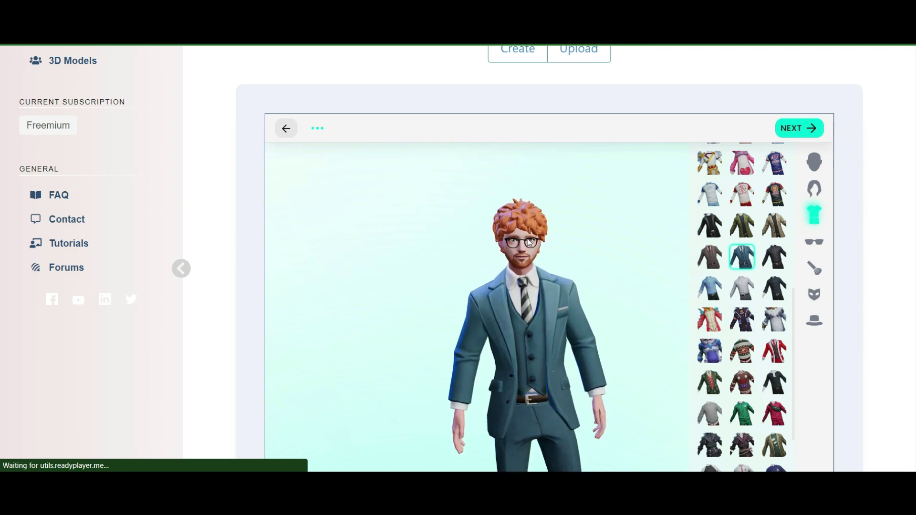
left_click_drag(576, 323, 527, 369)
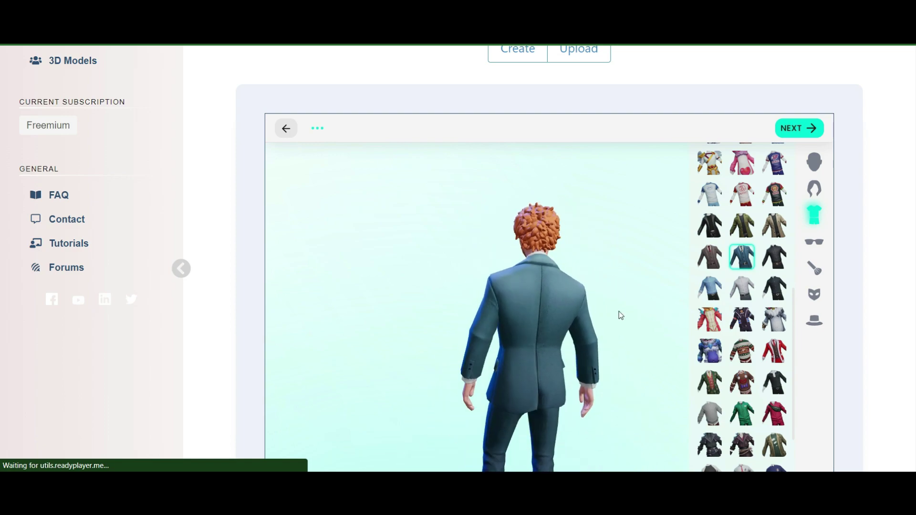
left_click_drag(618, 312, 425, 272)
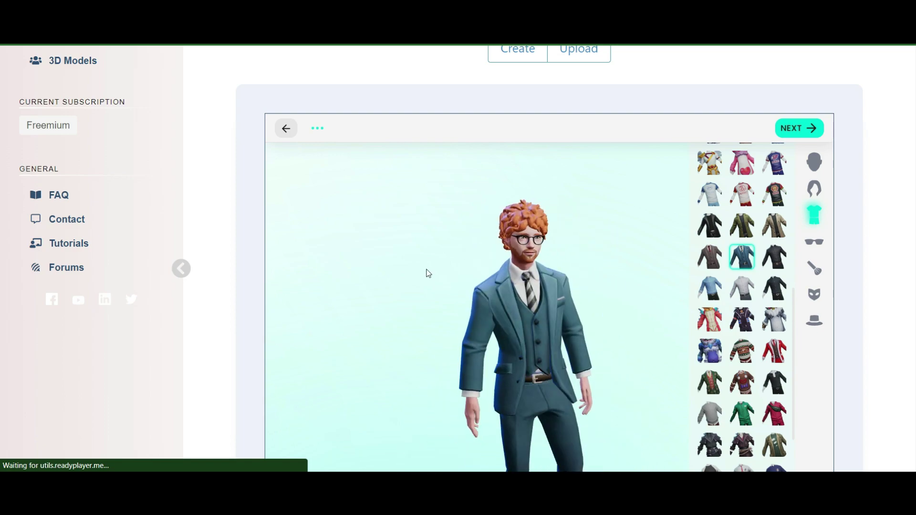
Finish the avatar without signup, dismiss the download link, and begin naming the character
left_click(797, 130)
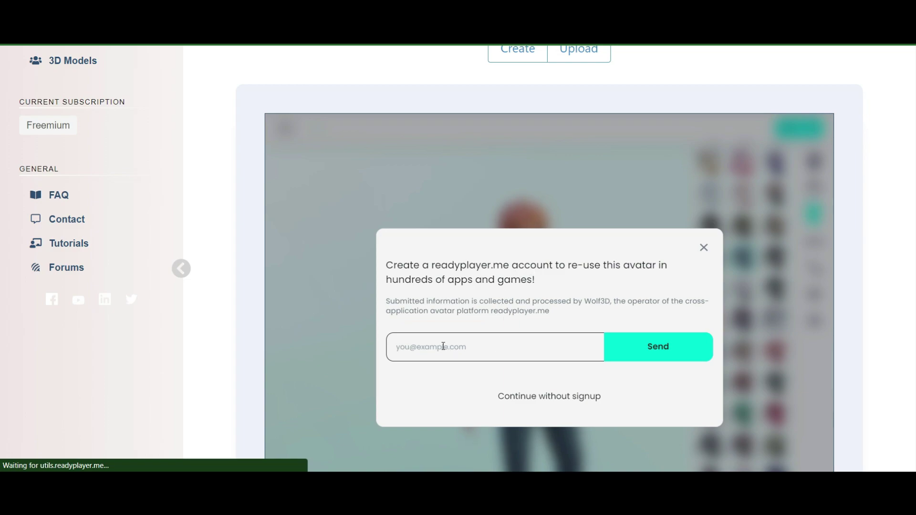
left_click(553, 401)
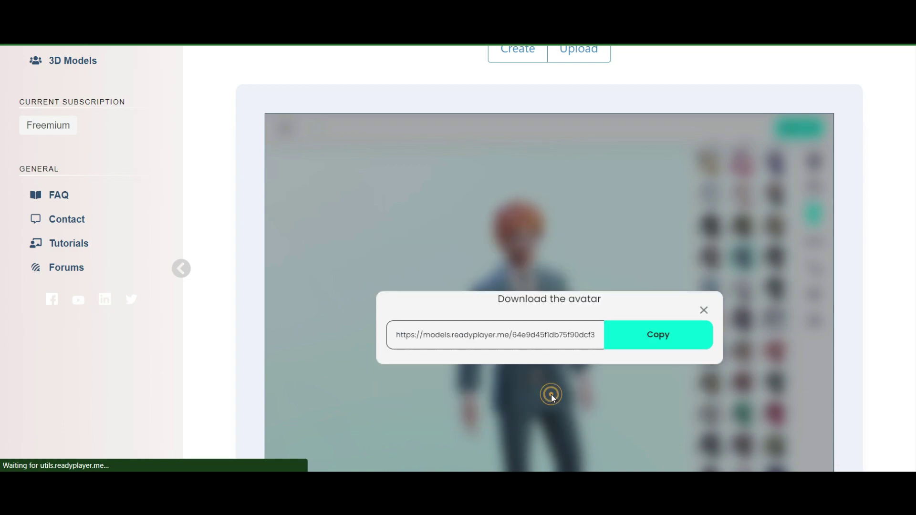
left_click(362, 262)
left_click(361, 266)
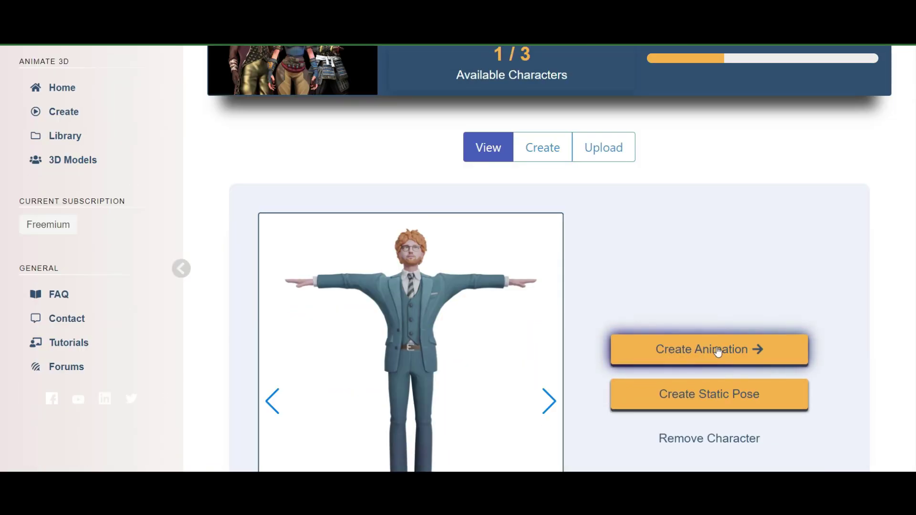
Start an animation with the character and upload 'Capoeira 1', confirming the Capoeira1.mp4 rename
left_click(717, 351)
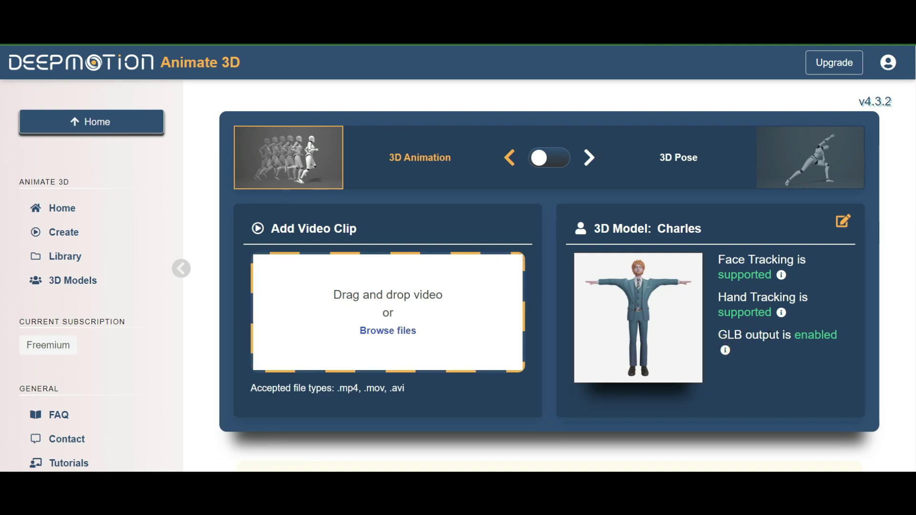
left_click(388, 332)
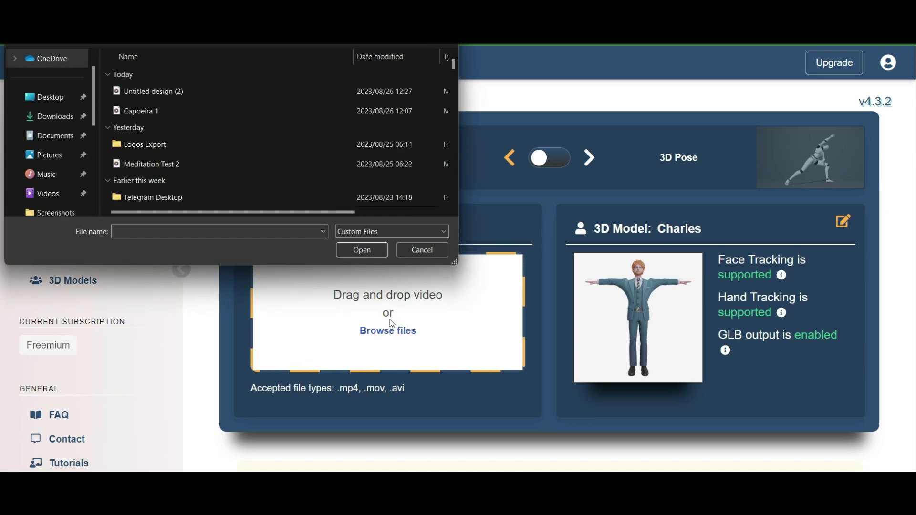
left_click(149, 111)
left_click(363, 250)
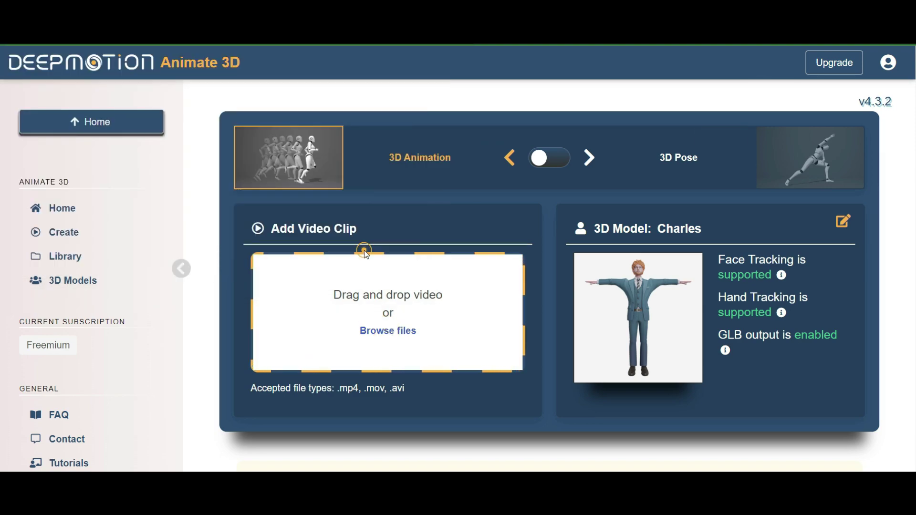
left_click(454, 325)
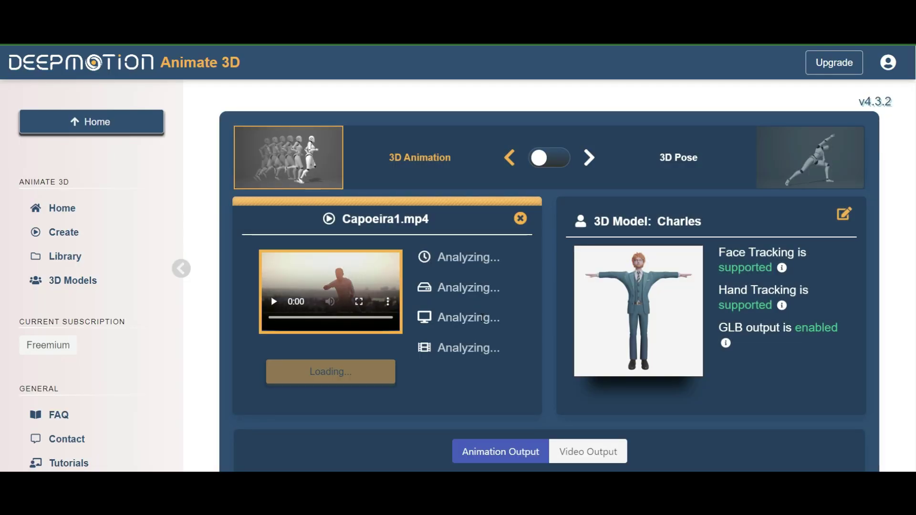
Turn on MP4 output in the Video Output settings
scroll(821, 360, "down", 4)
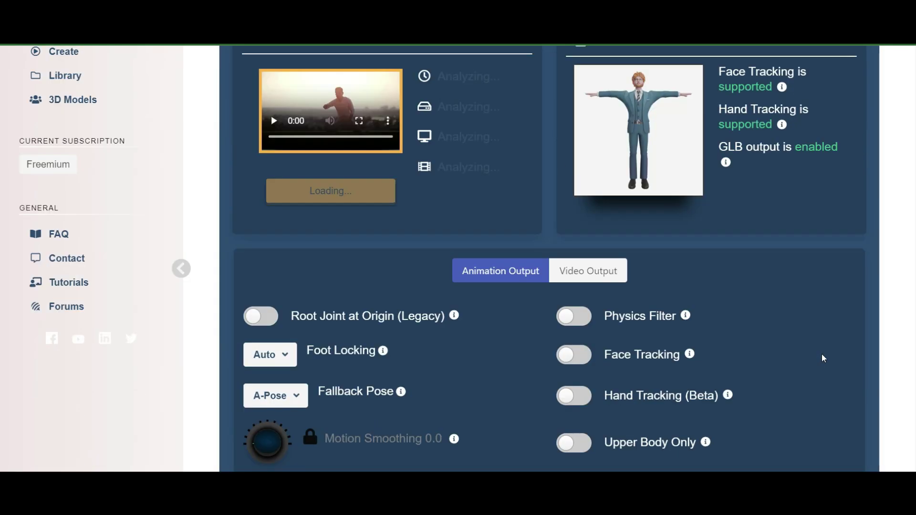
scroll(832, 340, "up", 3)
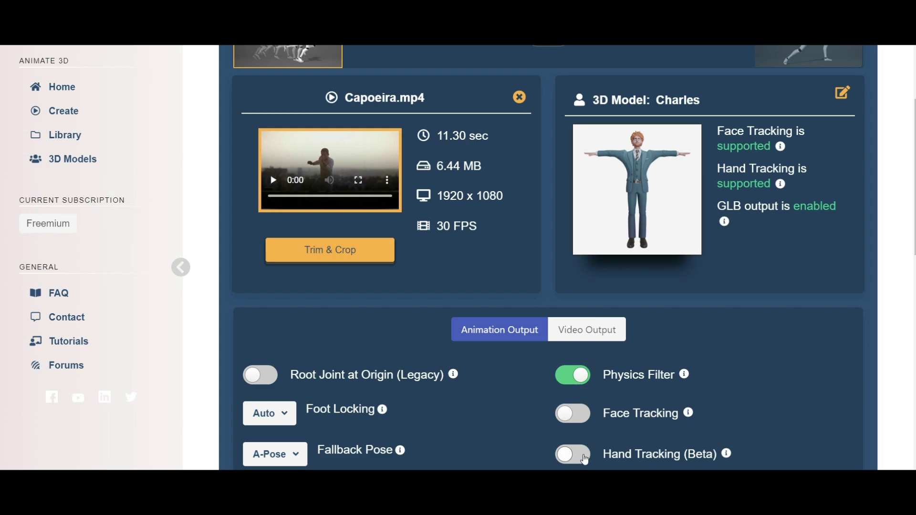
scroll(652, 330, "down", 3)
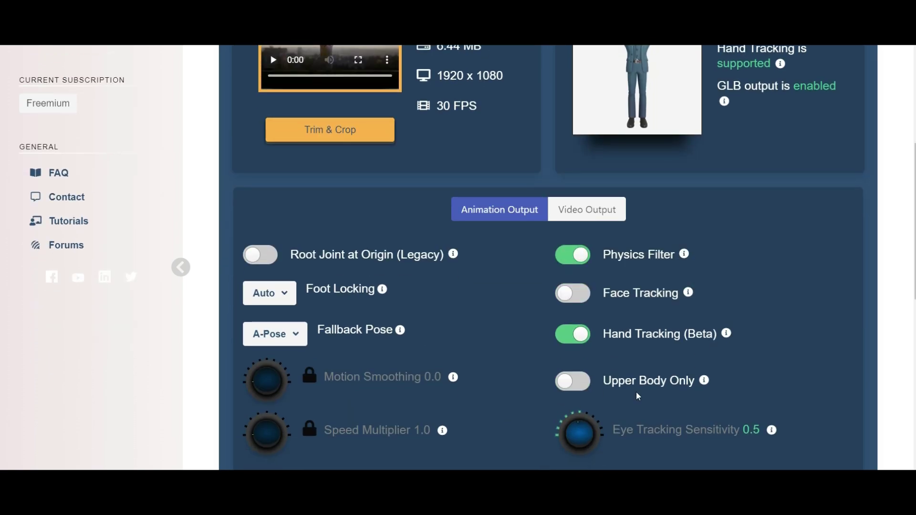
left_click(553, 209)
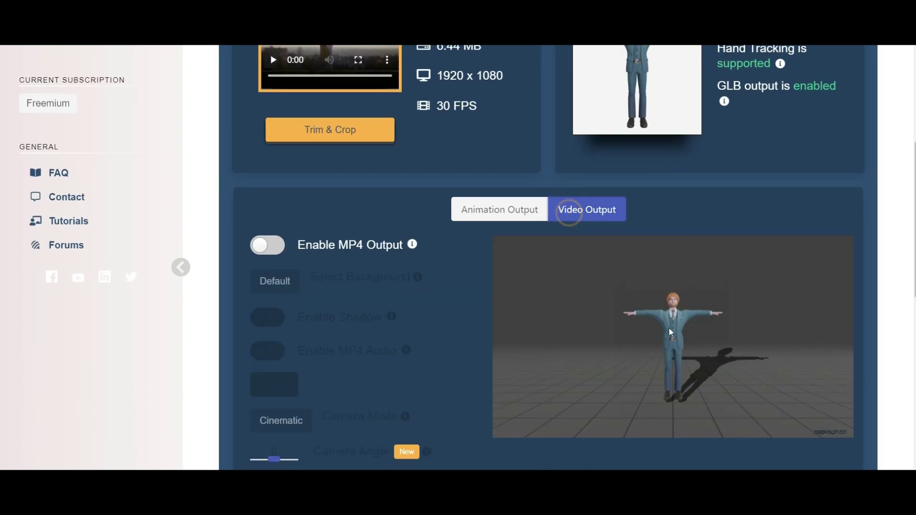
scroll(454, 332, "down", 1)
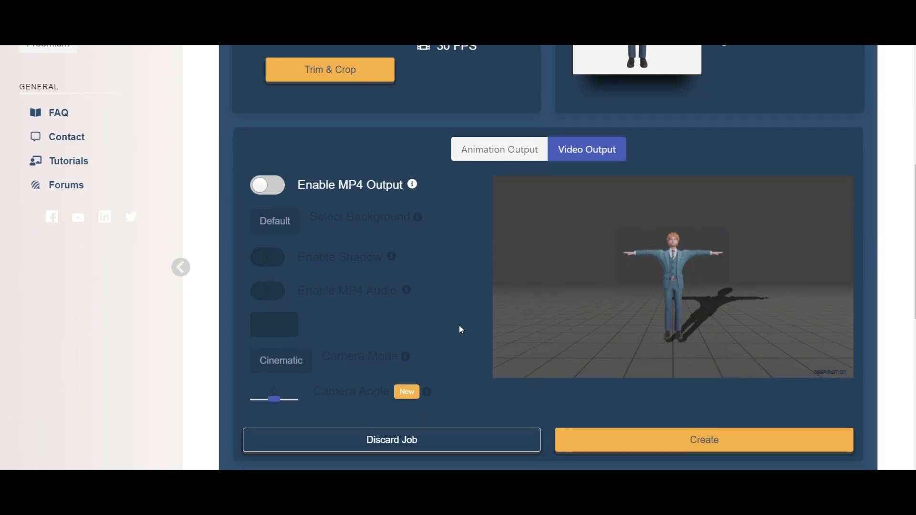
left_click(274, 193)
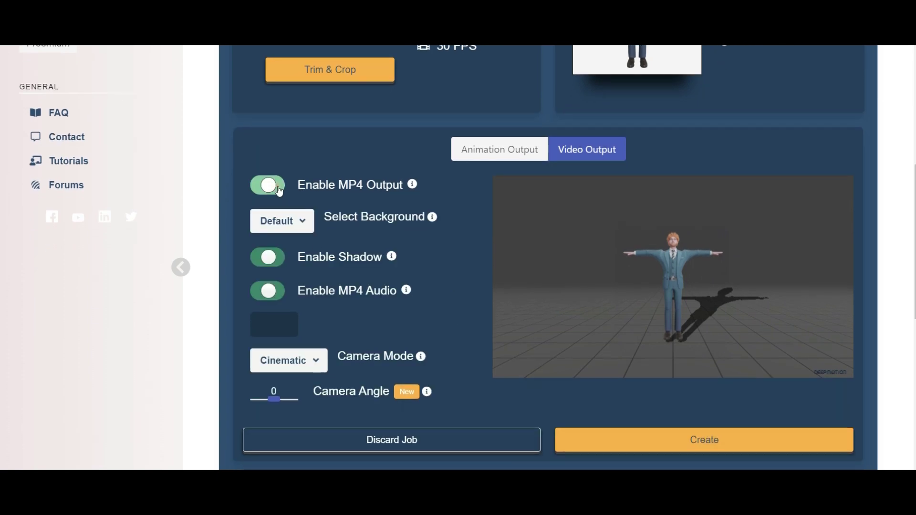
Set the video background to Solid green and turn off the character's shadow
left_click(307, 230)
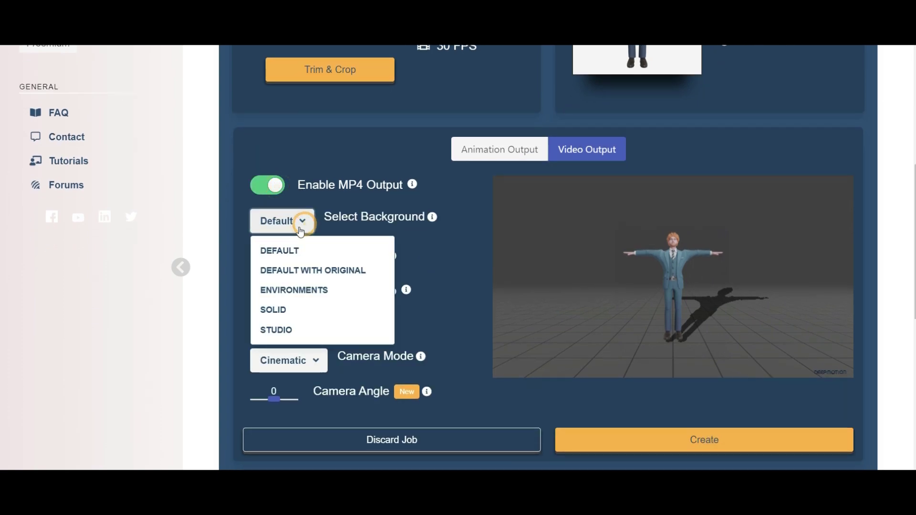
left_click(282, 312)
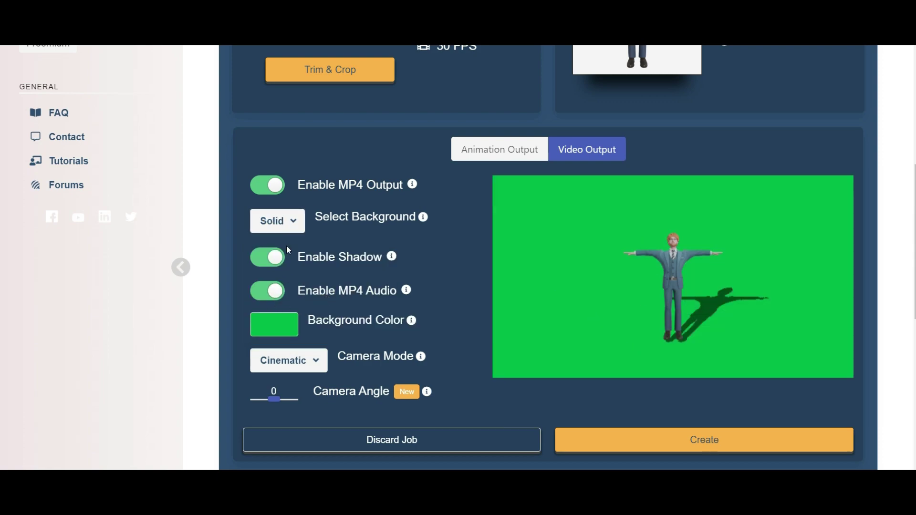
left_click(264, 263)
scroll(465, 330, "down", 2)
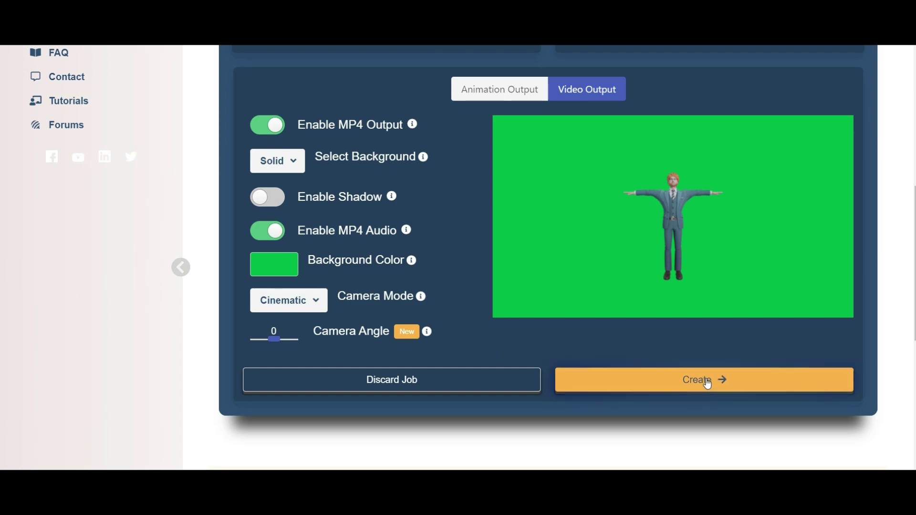
scroll(496, 270, "up", 5)
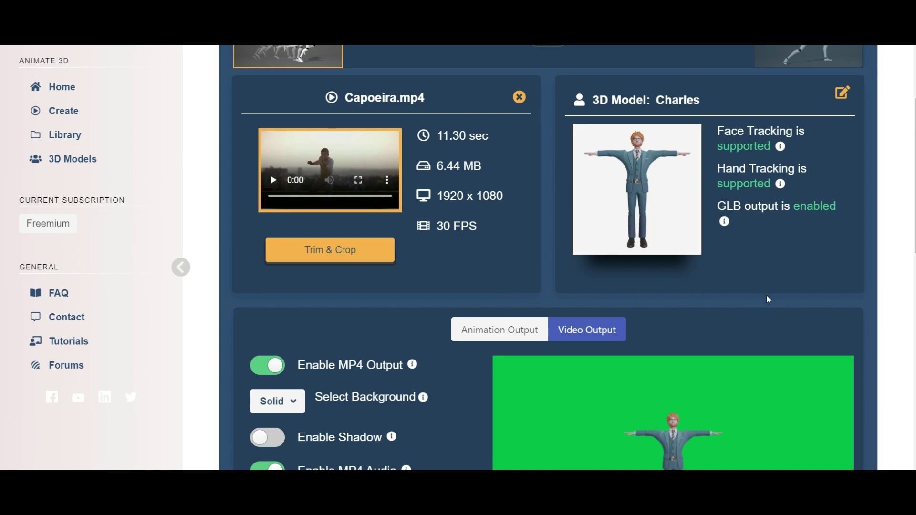
scroll(766, 296, "down", 5)
Create the job, review the Confirm New Animation dialog, and start the Capoeira job
left_click(701, 440)
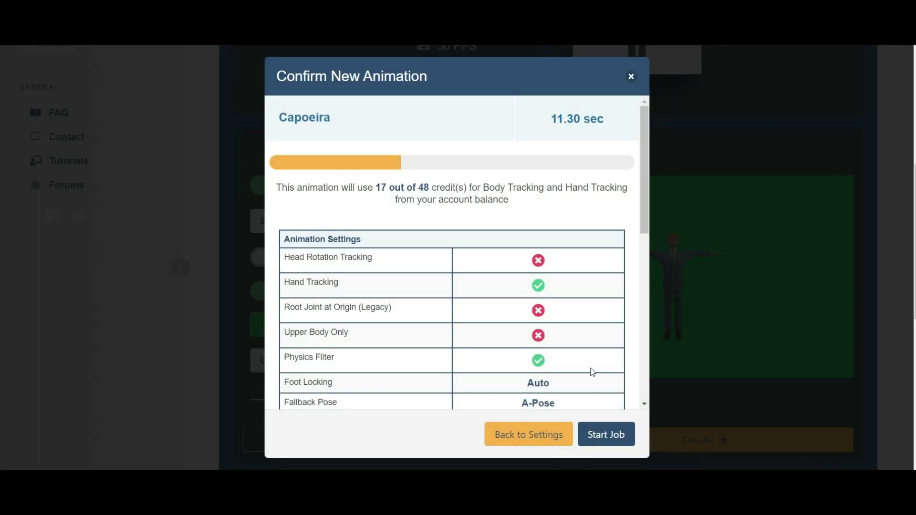
scroll(562, 259, "down", 1)
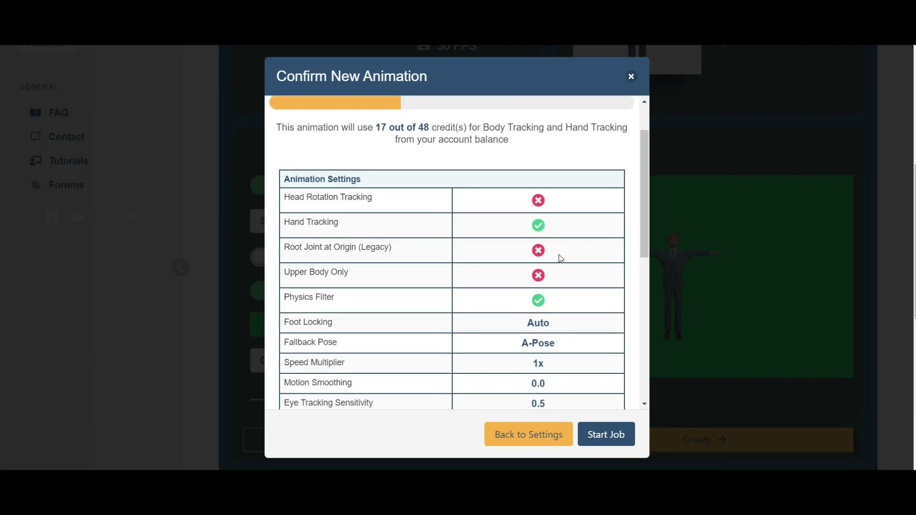
scroll(553, 211, "down", 1)
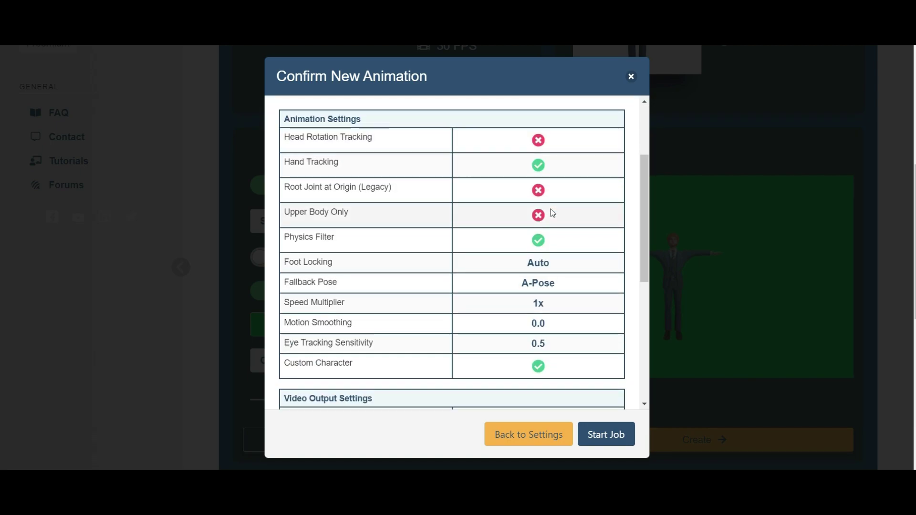
scroll(550, 209, "up", 2)
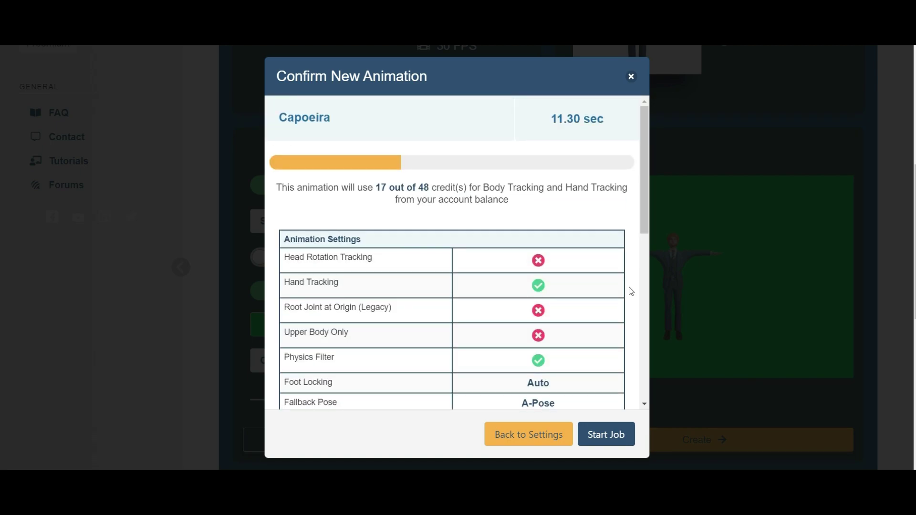
scroll(631, 291, "down", 5)
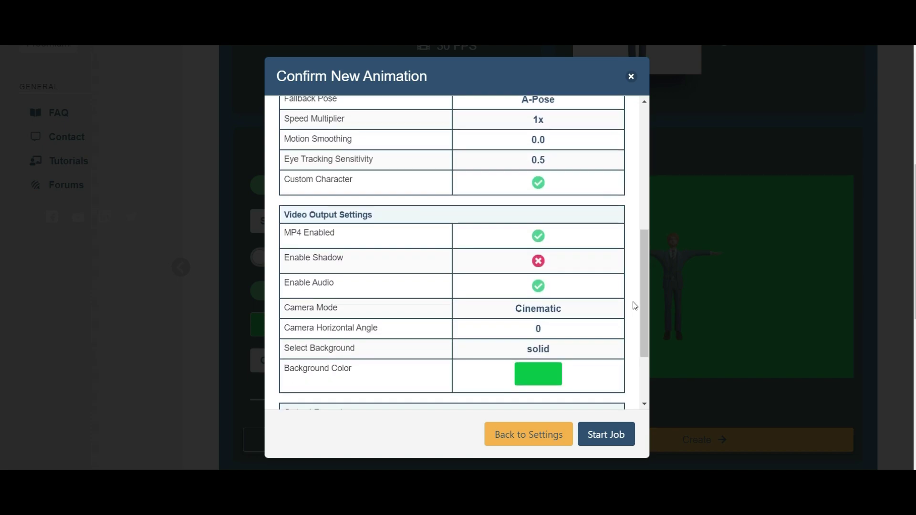
scroll(635, 305, "down", 2)
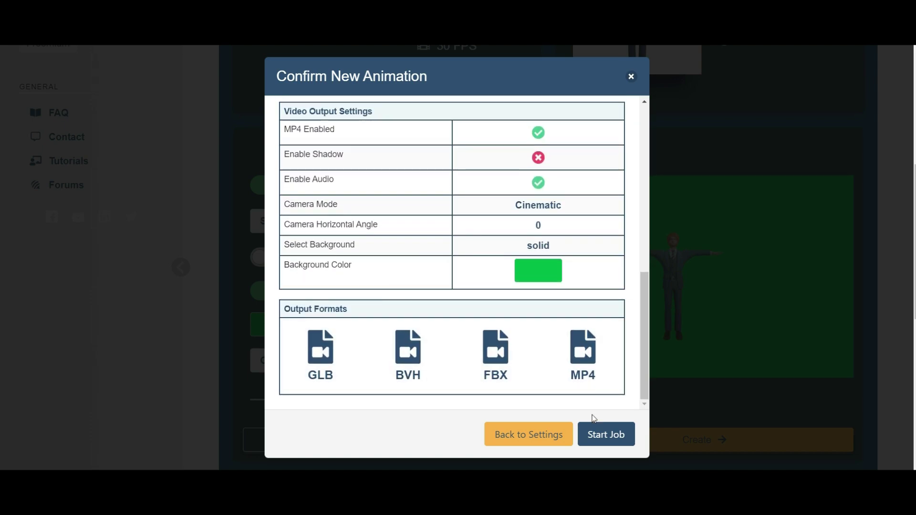
left_click(610, 436)
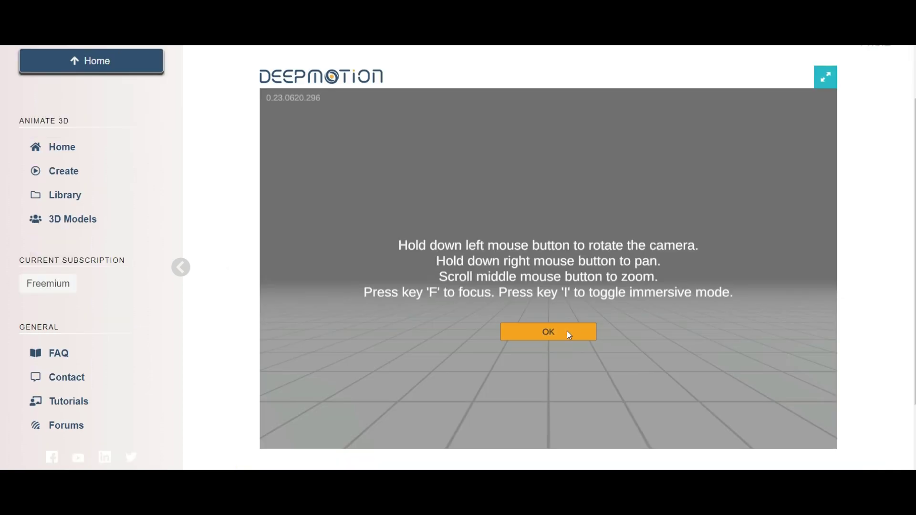
Preview the Capoeira result, orbiting the character at 1.5x and then 2.0x playback speed
left_click(567, 333)
left_click_drag(634, 305, 442, 276)
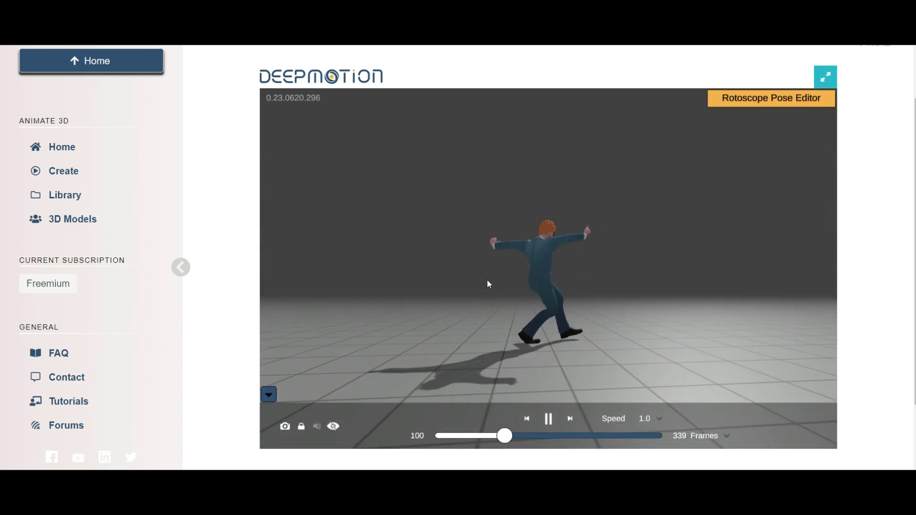
left_click(653, 419)
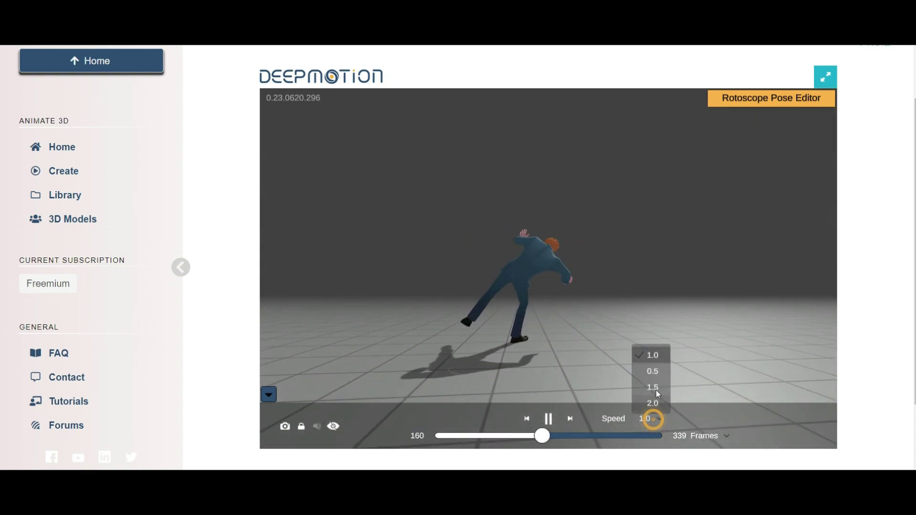
left_click(652, 386)
left_click_drag(673, 318, 477, 282)
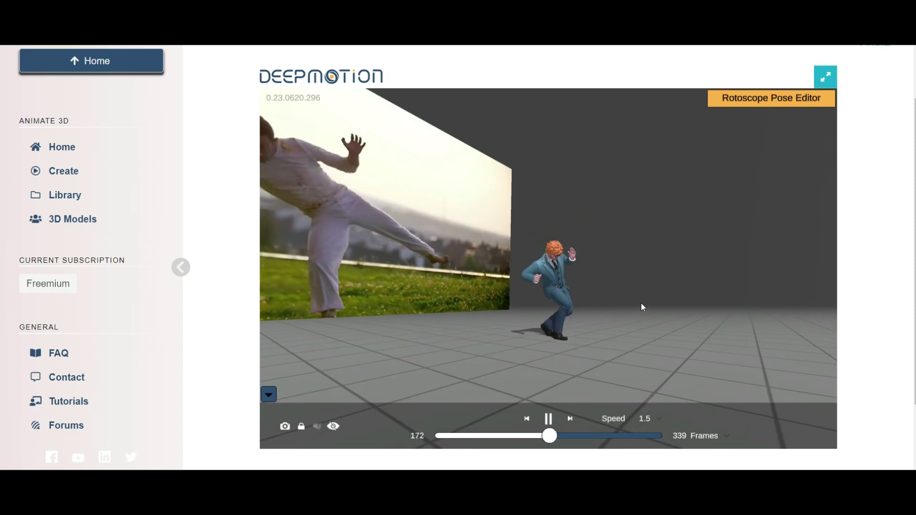
left_click_drag(553, 268, 417, 273)
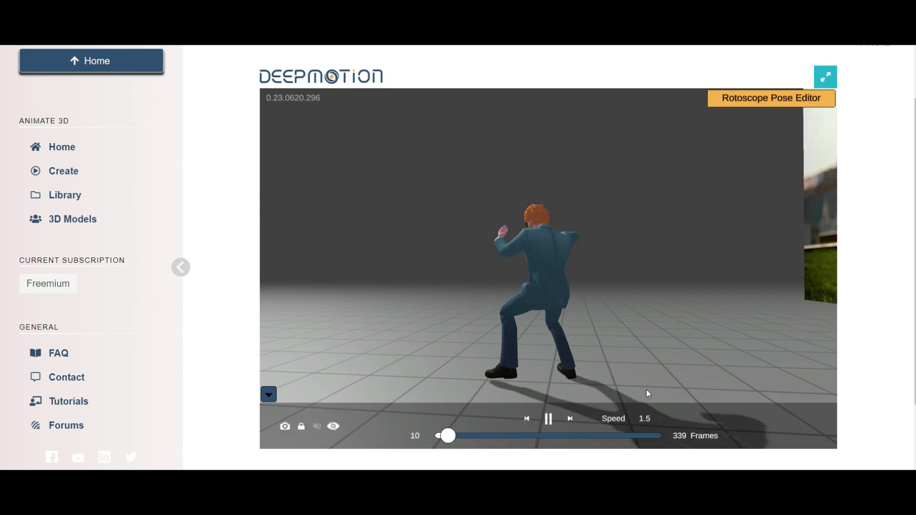
left_click(658, 418)
left_click(657, 382)
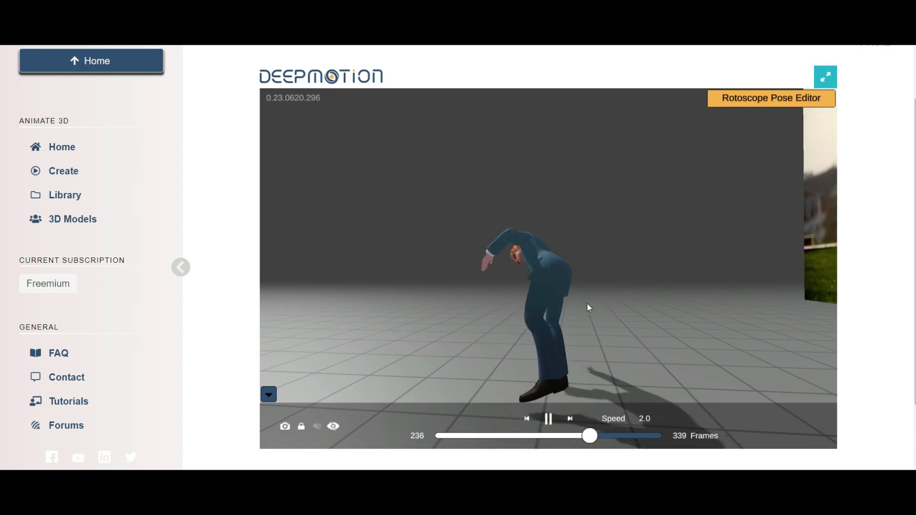
left_click_drag(586, 302, 673, 289)
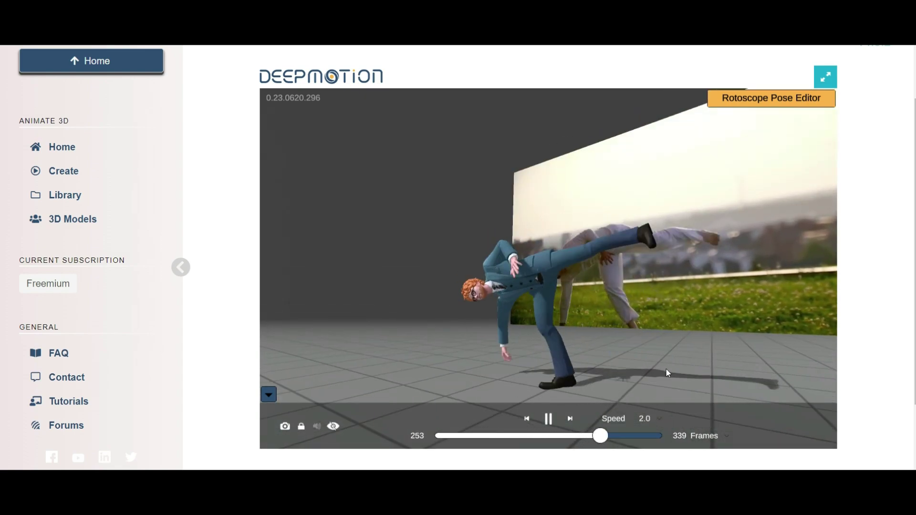
Download the Capoeira animation in MP4 format
scroll(882, 300, "down", 2)
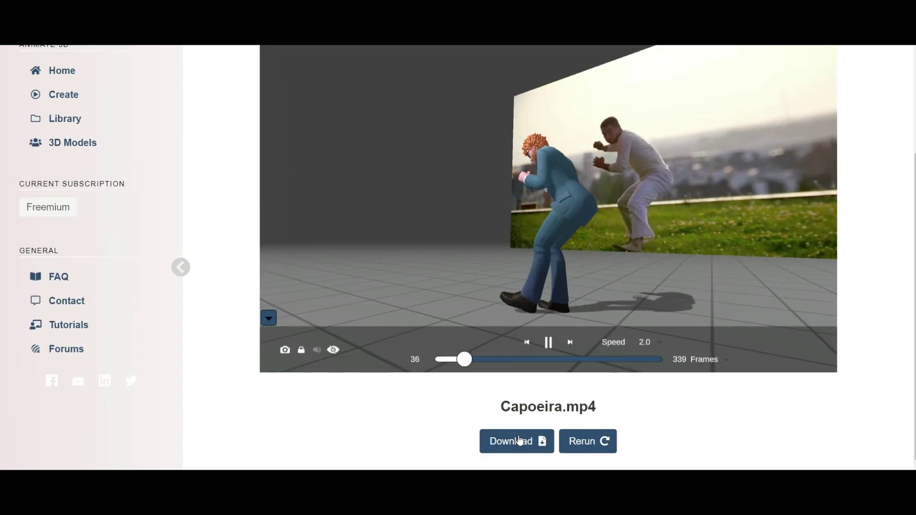
left_click(518, 441)
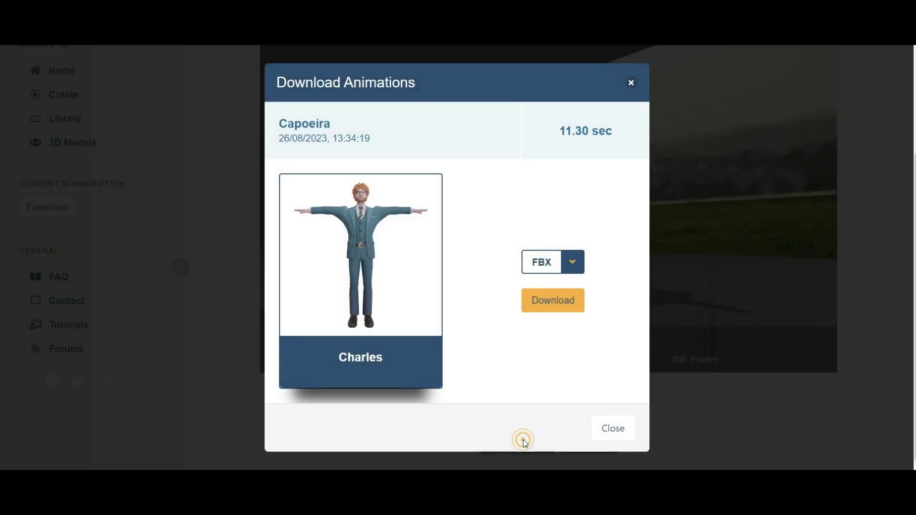
left_click(570, 262)
left_click(541, 351)
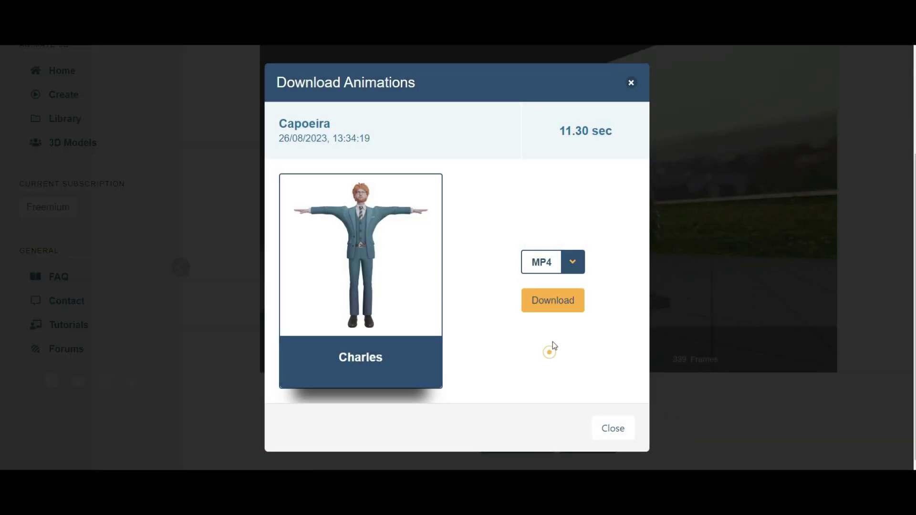
left_click(553, 305)
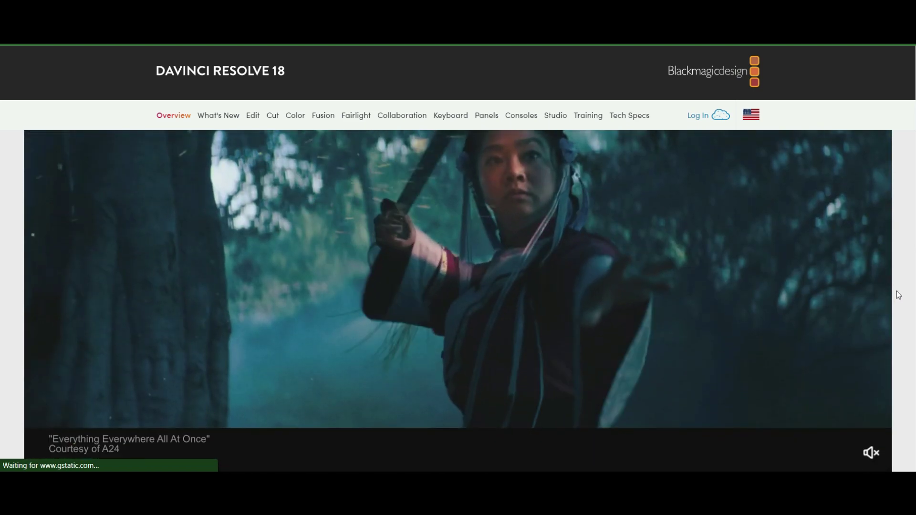
Choose 'Free Download Now' in the DaVinci Resolve 18 page's hero section
scroll(898, 296, "down", 9)
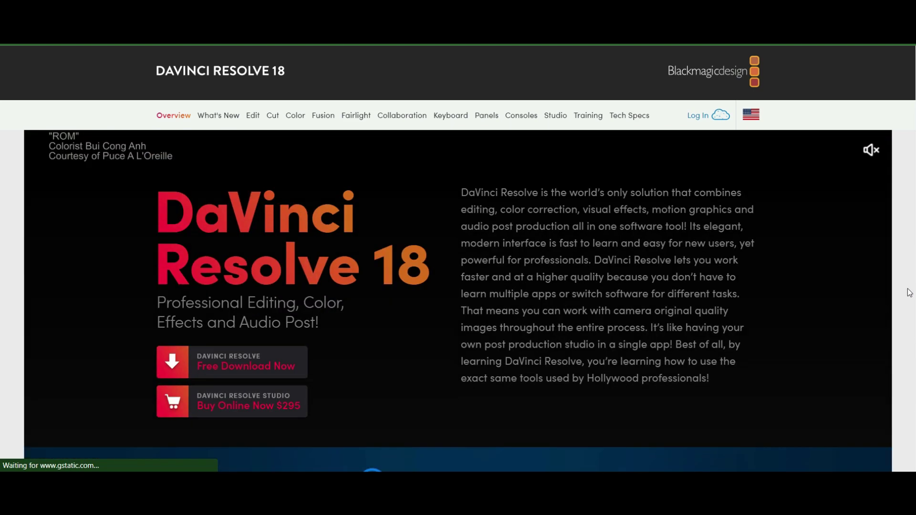
scroll(906, 292, "up", 3)
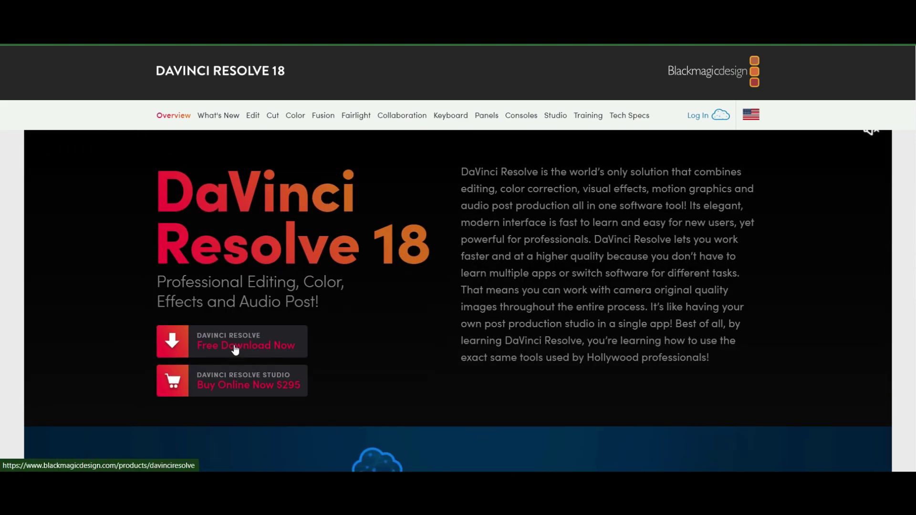
left_click(235, 347)
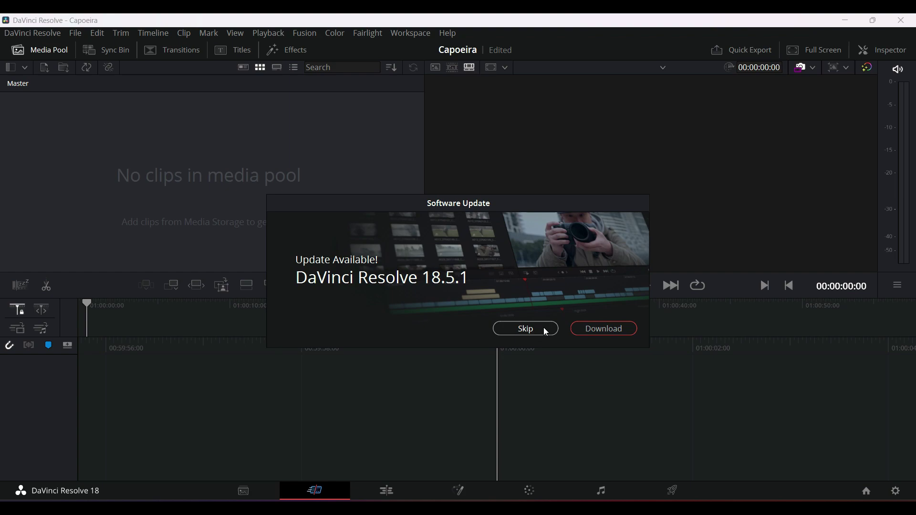
Skip the 18.5.1 software update and start importing media via File > Import
left_click(540, 331)
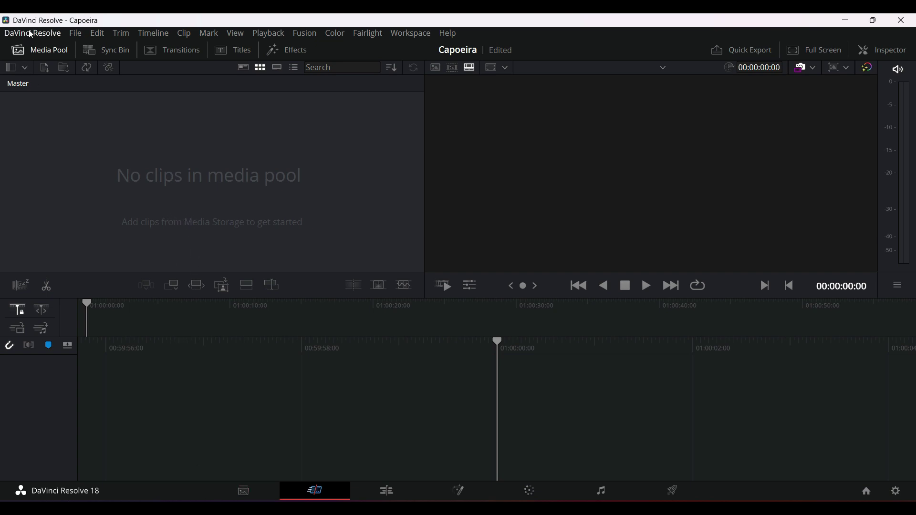
left_click(76, 35)
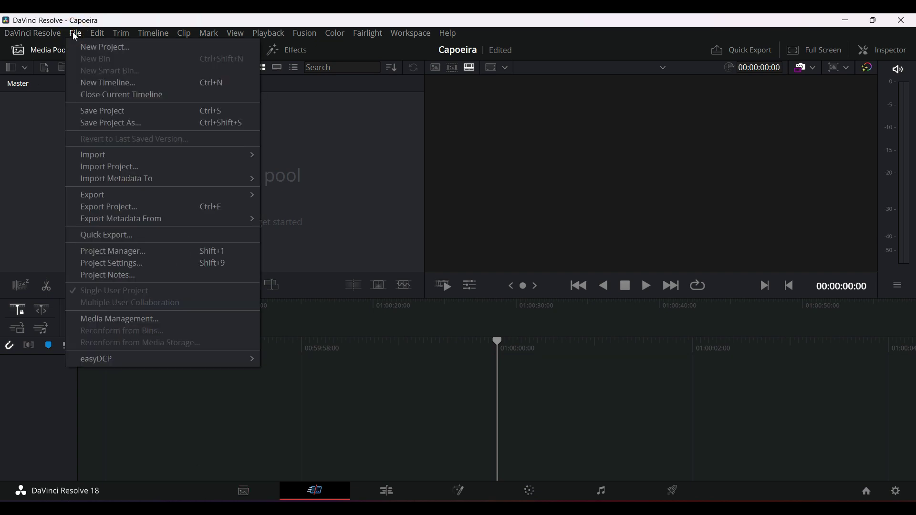
mouse_move(113, 157)
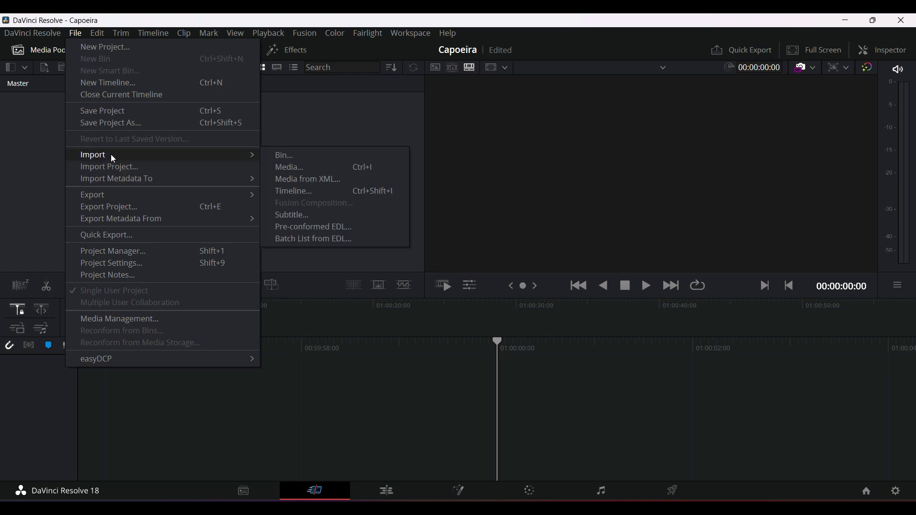
left_click(294, 170)
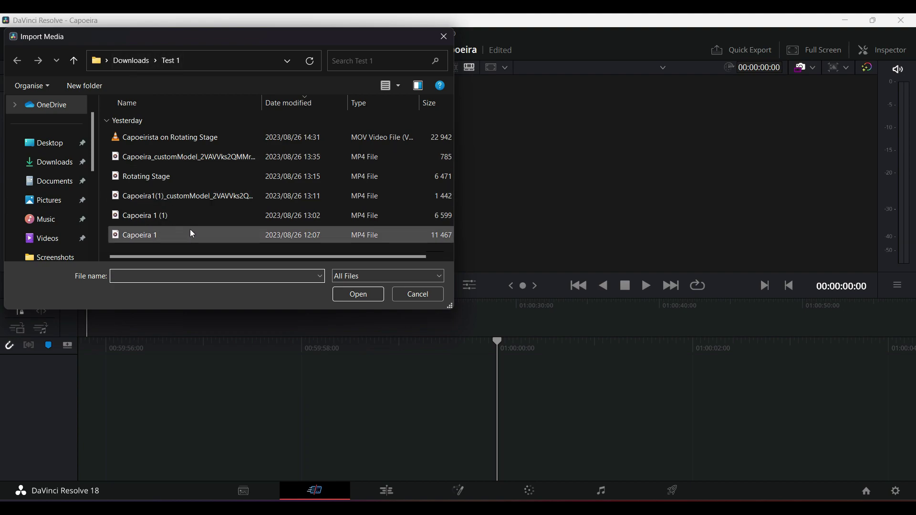
Select both Capoeira customModel clips and Rotating Stage in Test 1 and import them
left_click(181, 136)
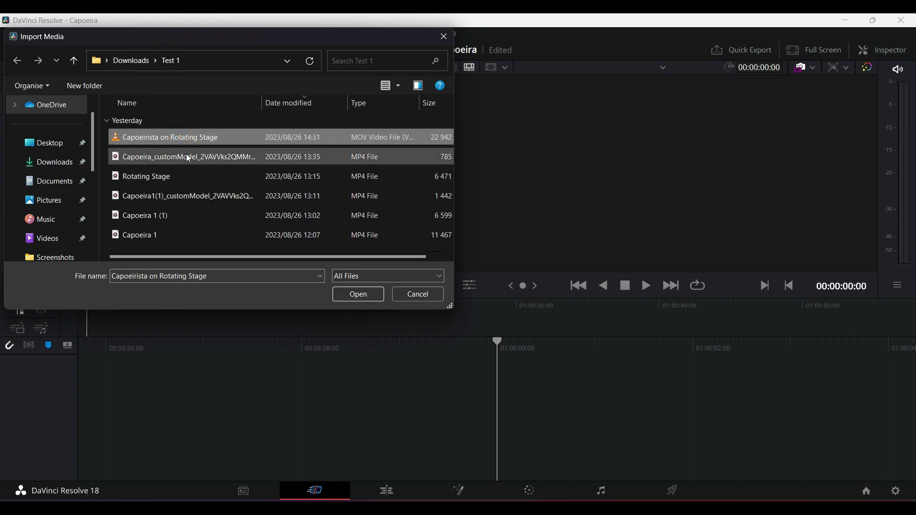
left_click(185, 157, "ctrl")
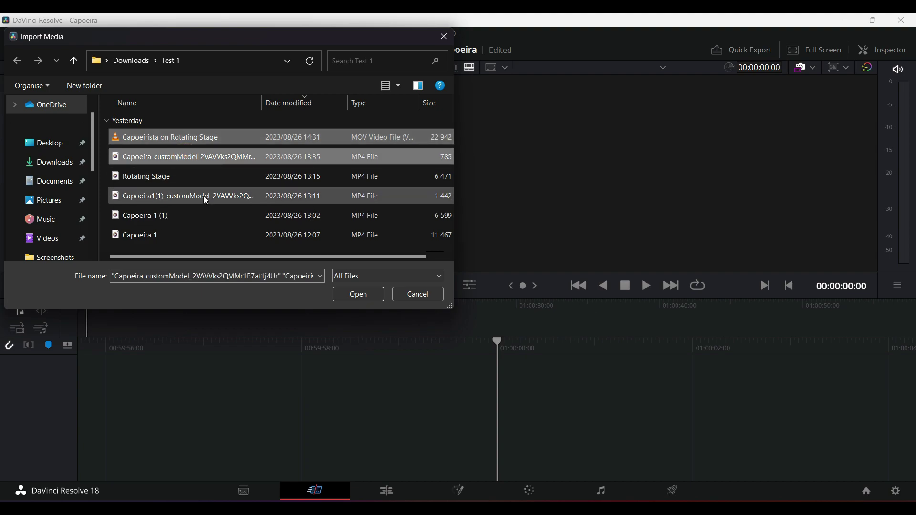
left_click(172, 177)
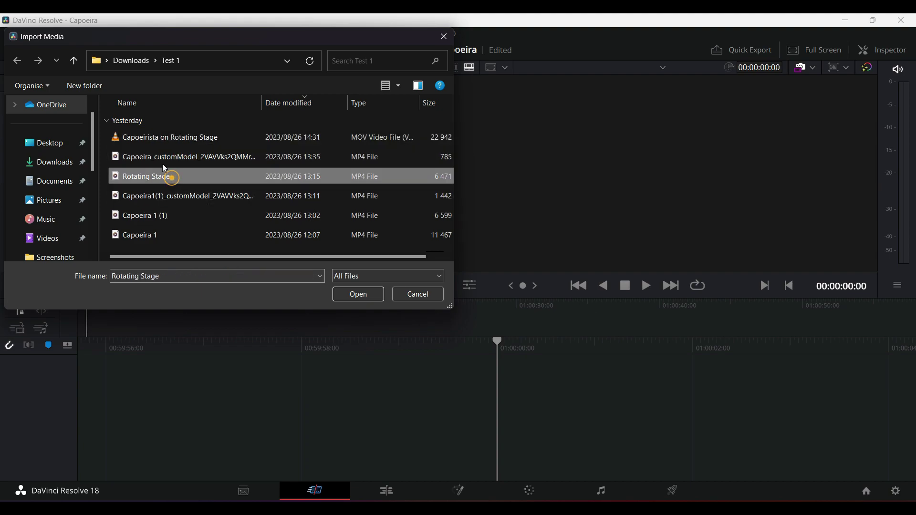
left_click(162, 159)
left_click(173, 178, "ctrl")
left_click(175, 191, "ctrl")
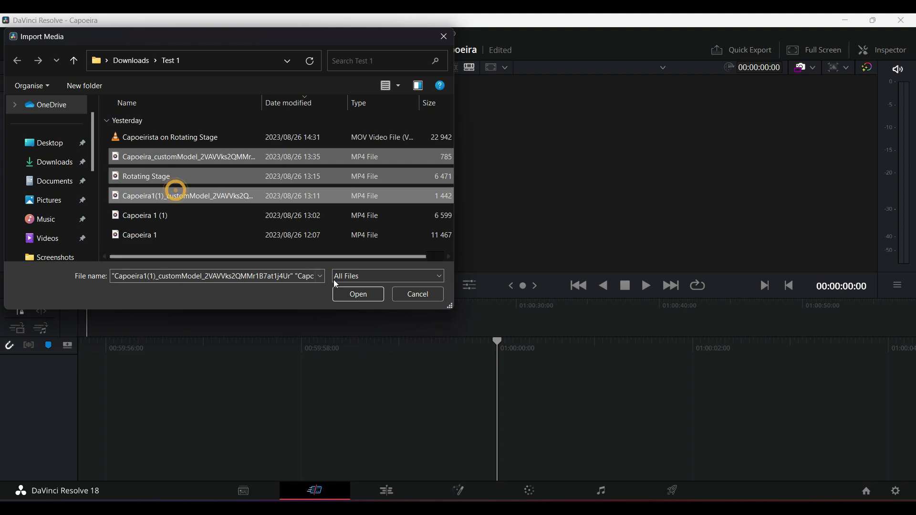
left_click(359, 295)
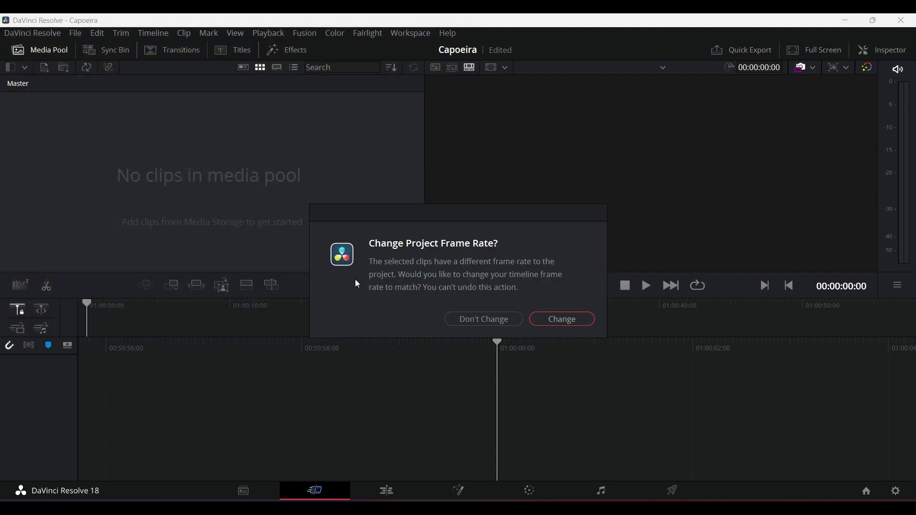
Accept the frame-rate change, then put Rotating Stage.mp4 on Video 1 on the Edit page
left_click(549, 318)
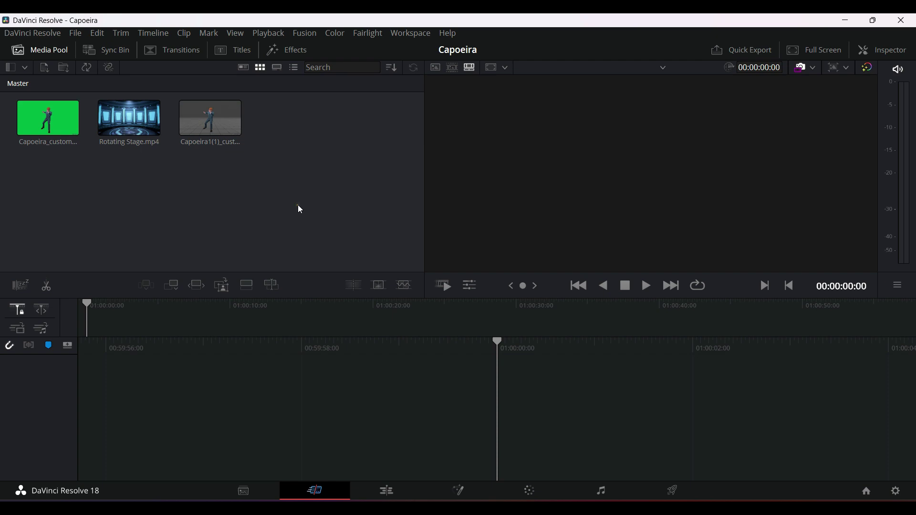
left_click(387, 491)
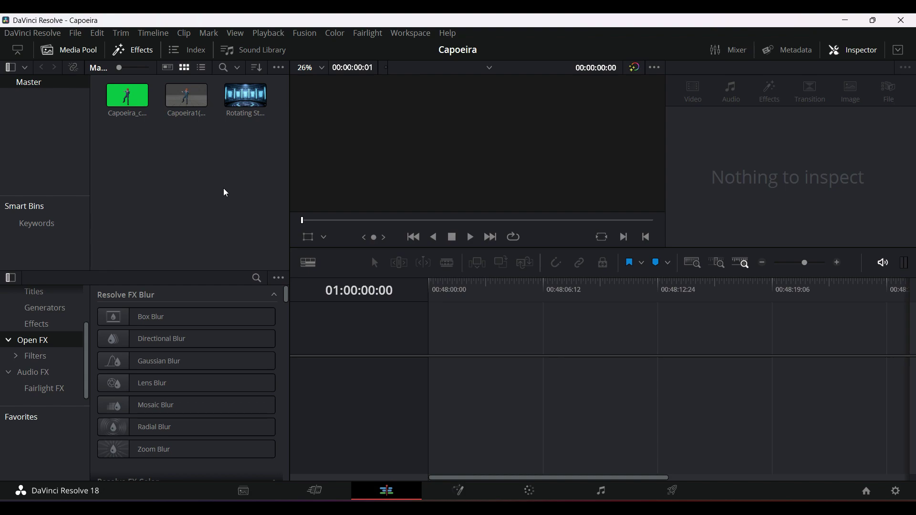
left_click_drag(249, 97, 444, 377)
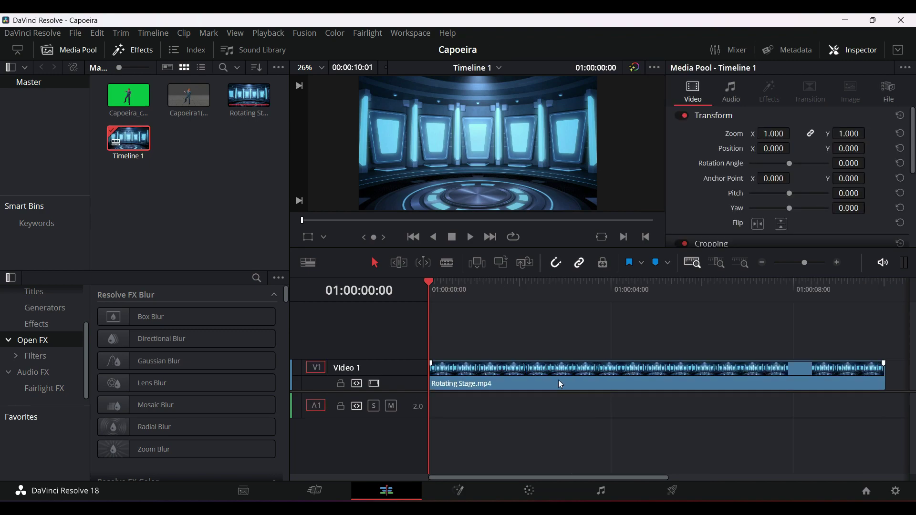
Place the green-screen Capoeira clip at the start of Video 2, above the stage
left_click(208, 187)
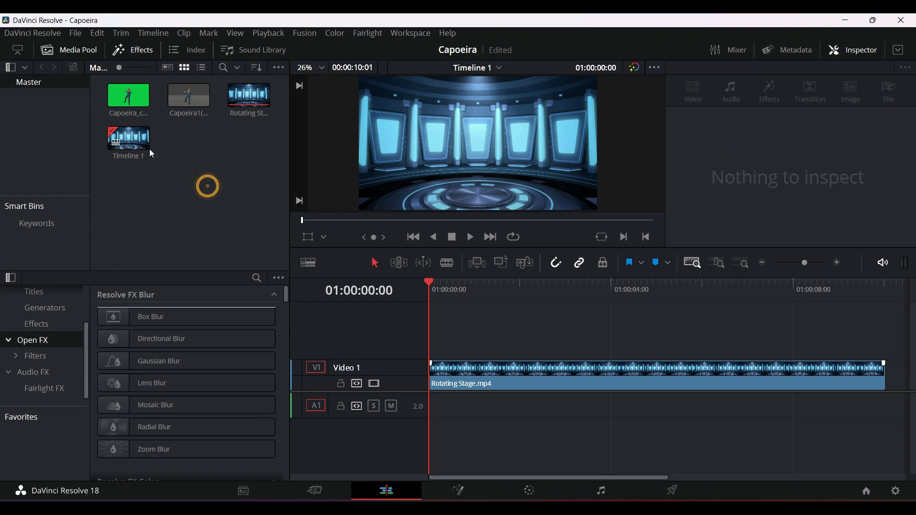
left_click(122, 98)
left_click_drag(125, 103, 443, 351)
left_click(460, 352)
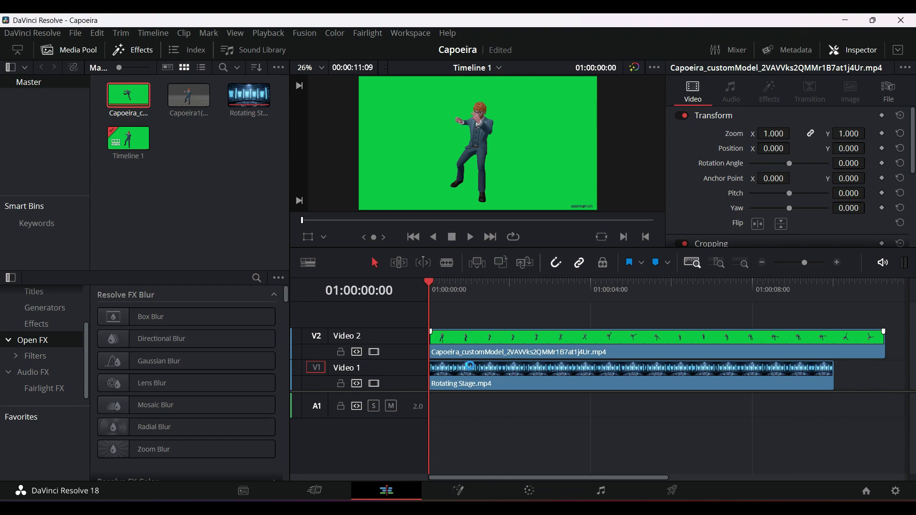
Add a second Rotating Stage copy after the first, trimmed to end with the Capoeira clip
left_click(618, 374)
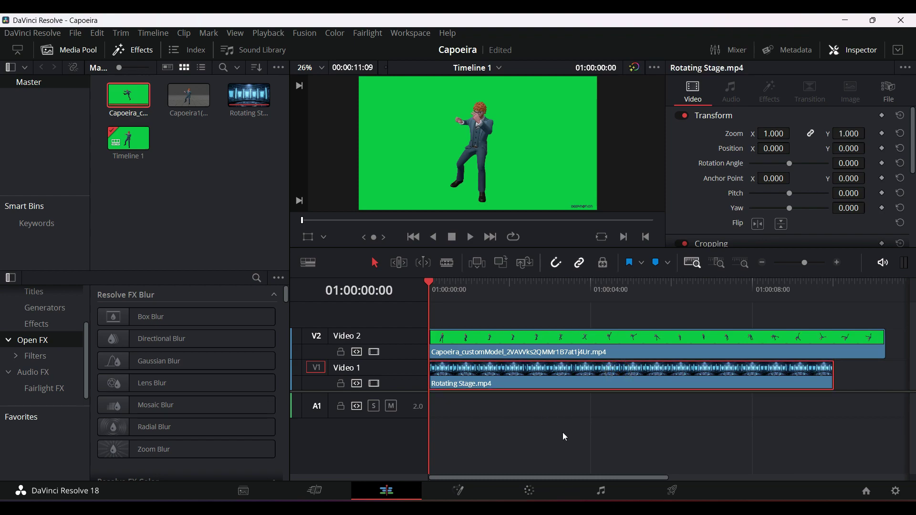
left_click_drag(576, 479, 618, 479)
left_click(740, 285)
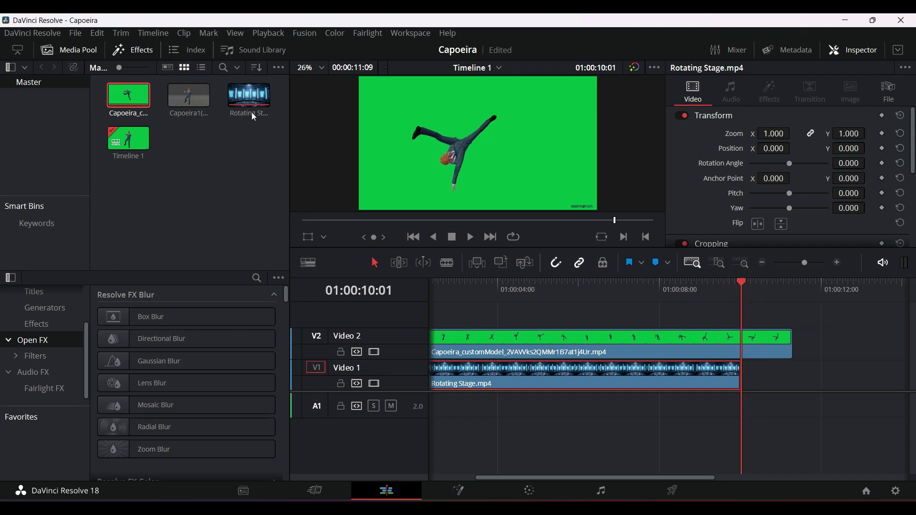
left_click_drag(254, 117, 743, 382)
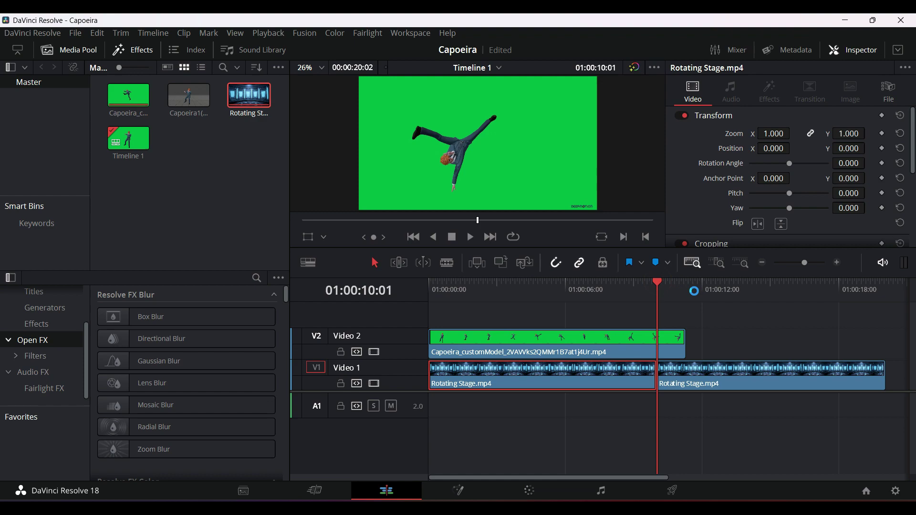
left_click(687, 289)
key("shift+]")
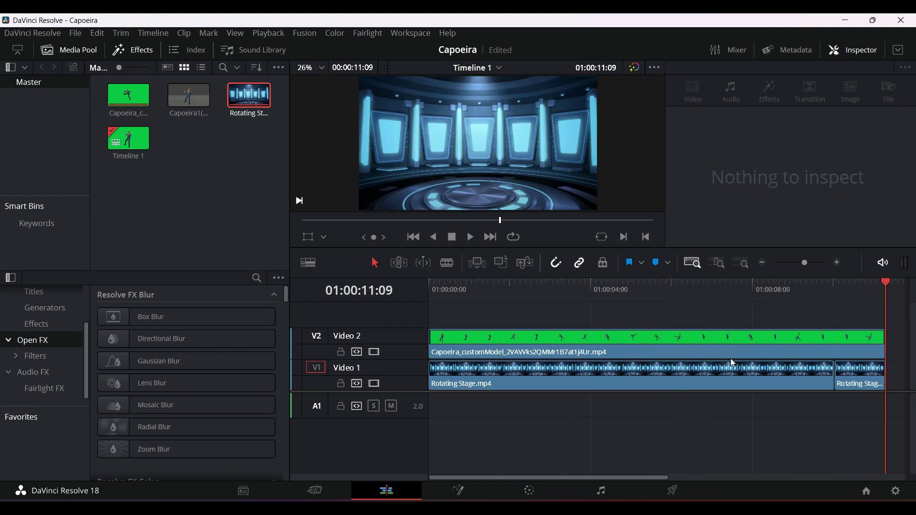
left_click(434, 287)
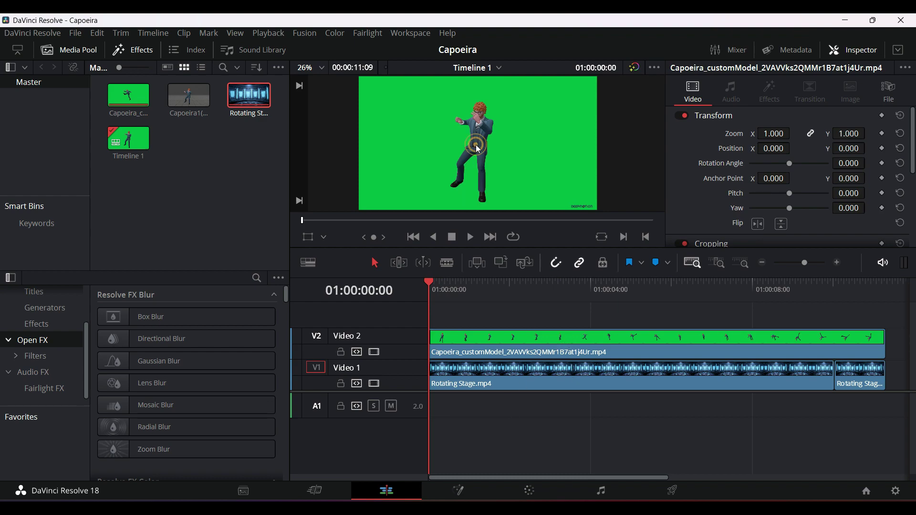
left_click(456, 342)
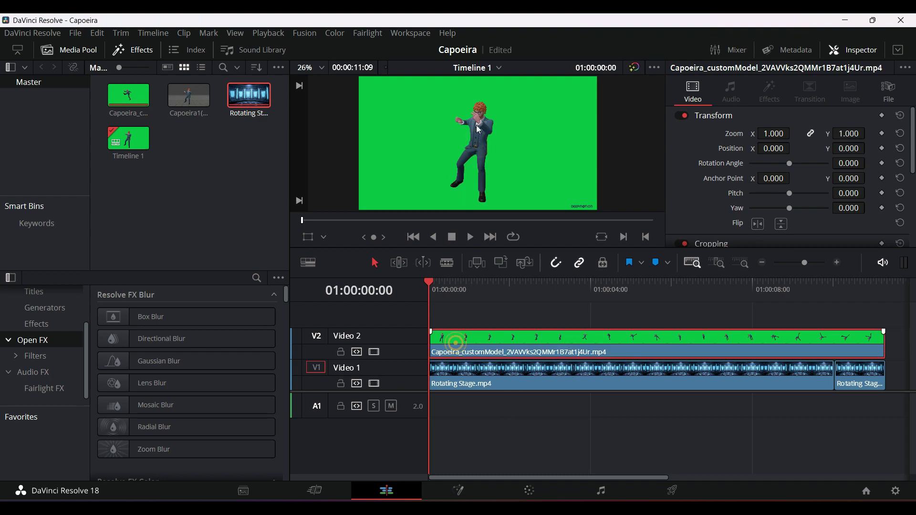
left_click(324, 237)
left_click(329, 280)
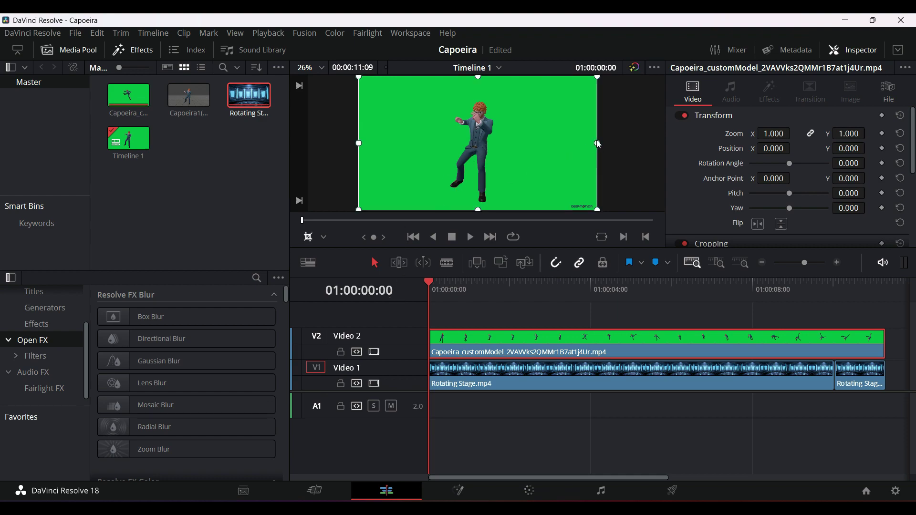
left_click(548, 140)
left_click_drag(583, 148, 524, 146)
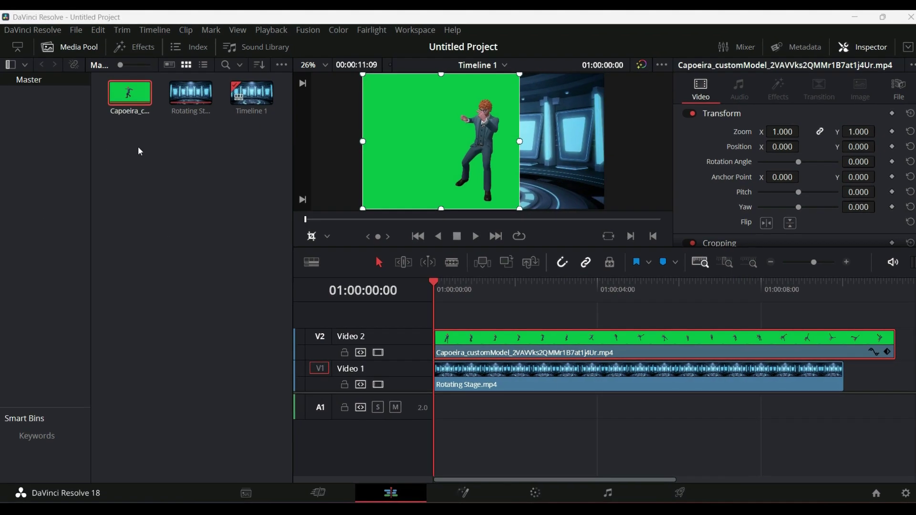
Search the effects for 'key' and drop 3D Keyer onto the Capoeira clip on V2
left_click(132, 41)
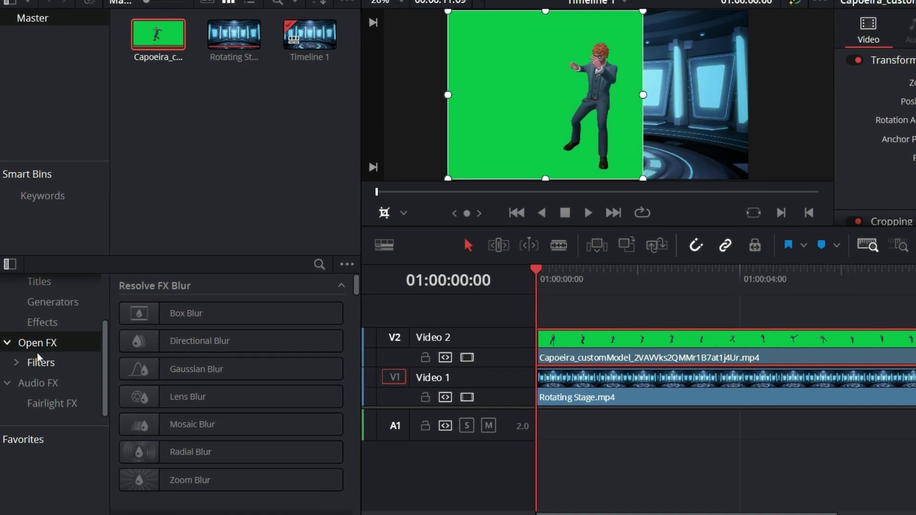
left_click(333, 262)
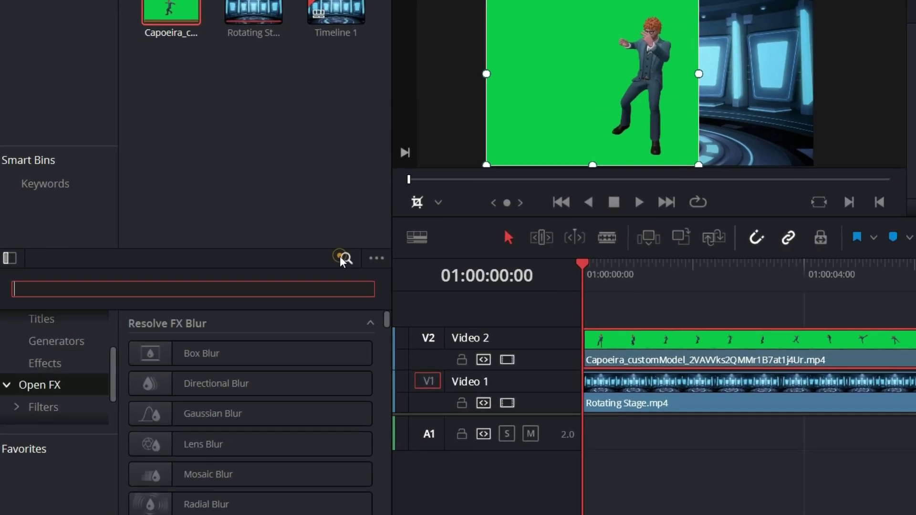
type("key")
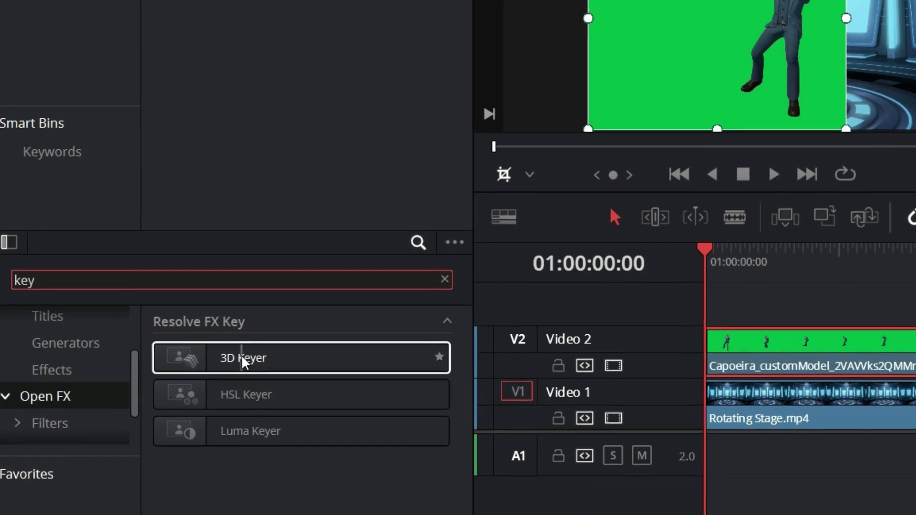
left_click_drag(229, 356, 763, 349)
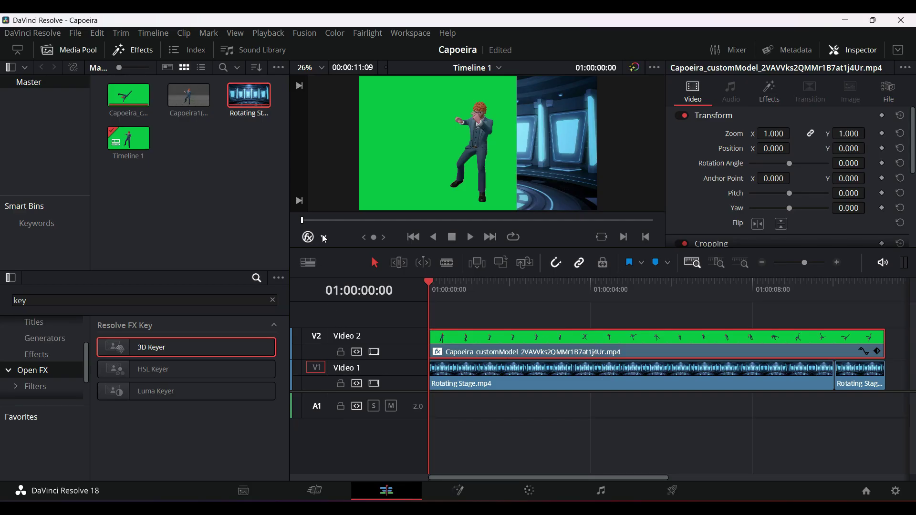
With Open FX Overlay on, sample the green around the avatar using the 3D Keyer eyedropper
left_click(325, 237)
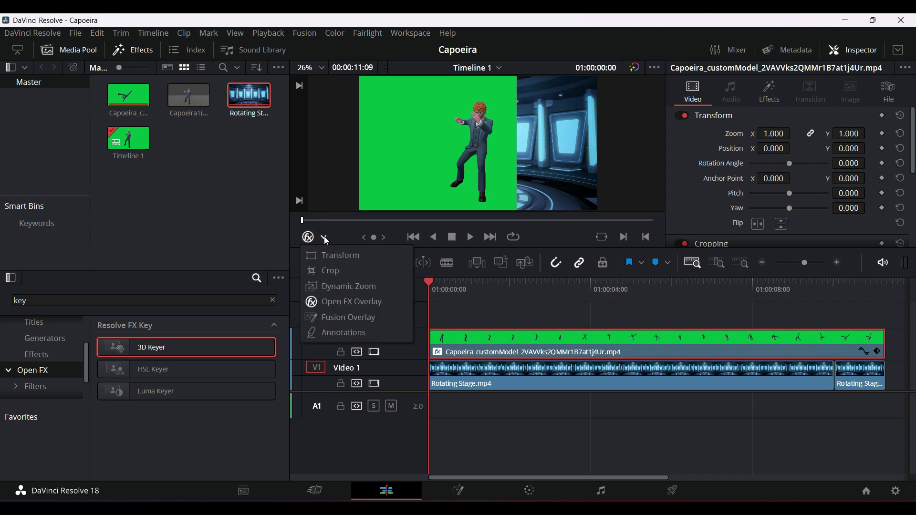
left_click(348, 300)
left_click(769, 93)
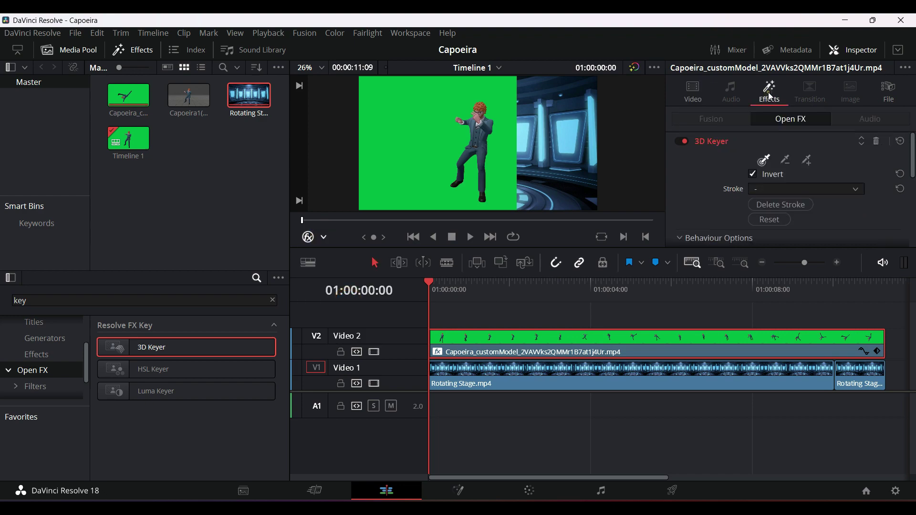
left_click(765, 162)
mouse_move(443, 116)
left_mouse_down()
mouse_move(473, 94)
mouse_move(490, 102)
left_mouse_up()
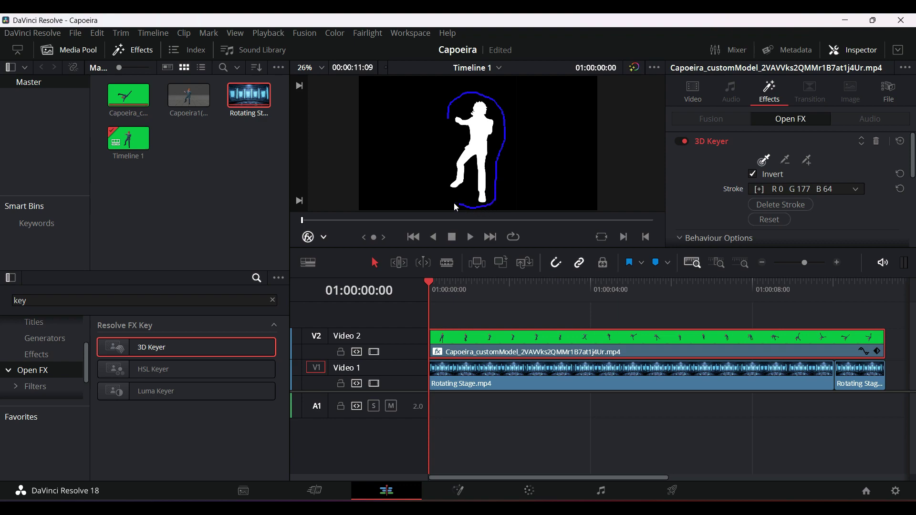
left_click_drag(441, 149, 451, 119)
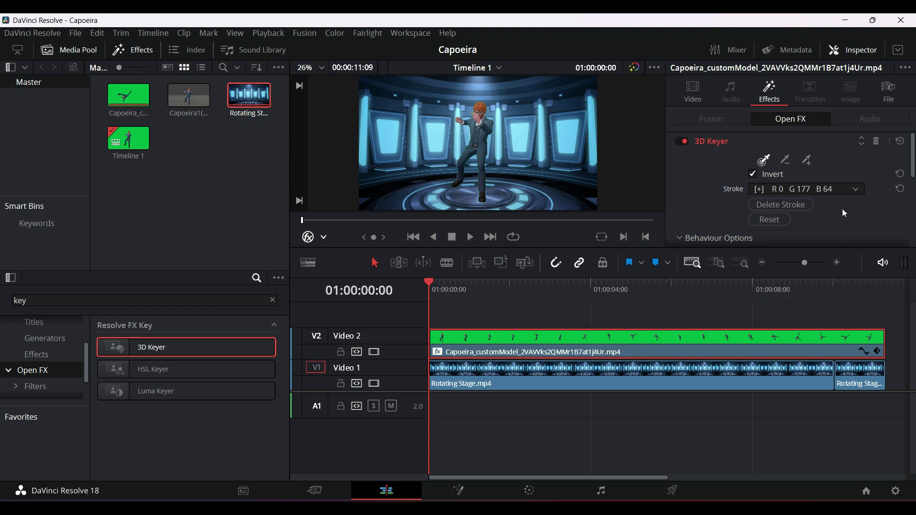
Raise the 3D Keyer Despill to 1.000 and play back the composite
scroll(842, 208, "down", 3)
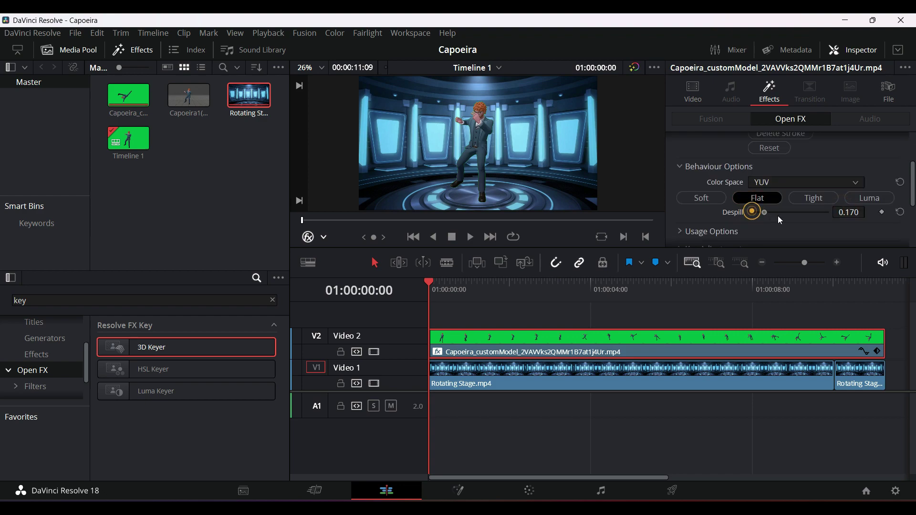
left_click_drag(780, 220, 836, 214)
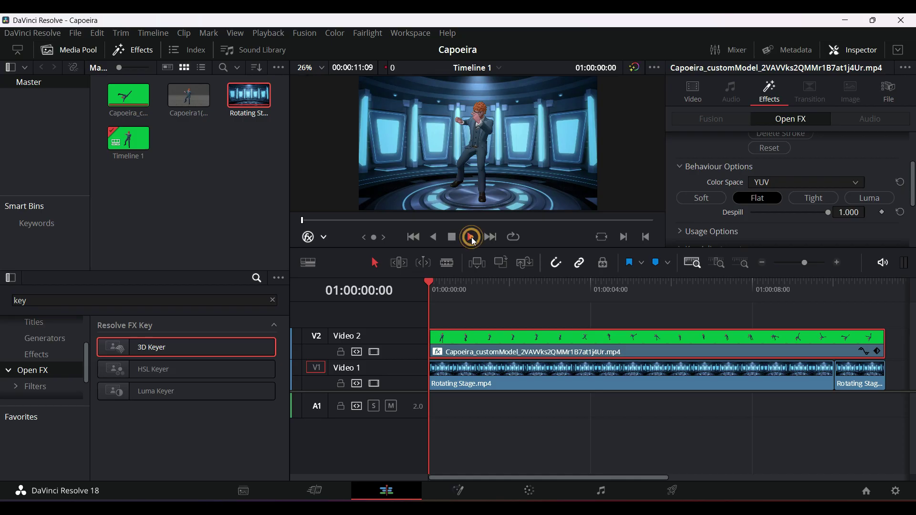
left_click(471, 237)
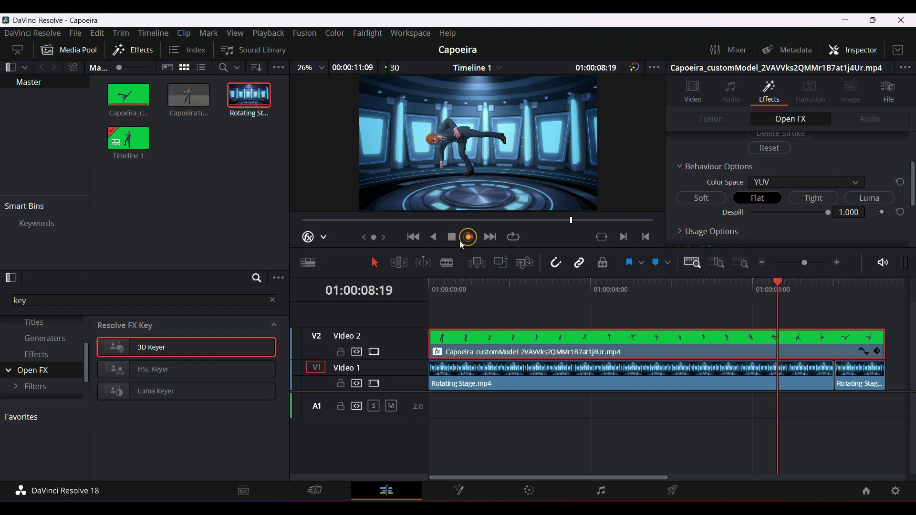
Stop playback, rewind to the timeline start, and set the viewer overlay to Transform
left_click(453, 238)
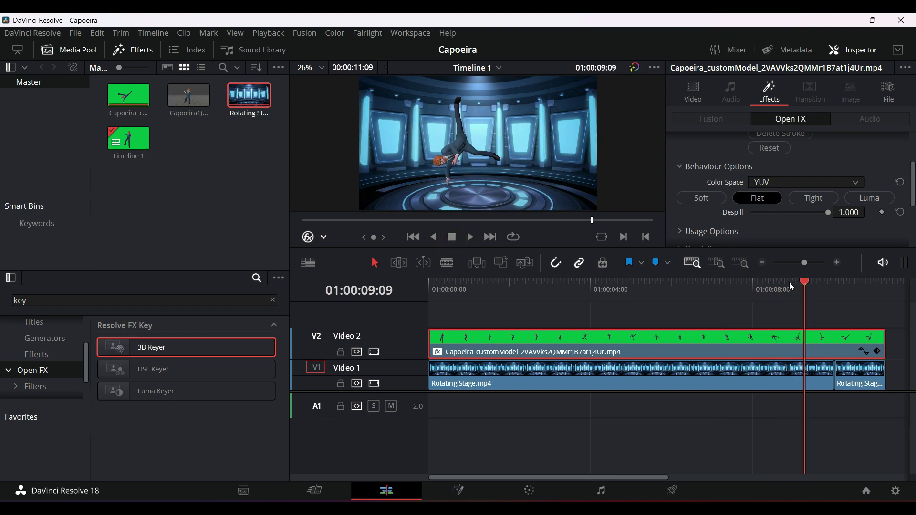
left_click_drag(789, 282, 427, 285)
left_click(325, 237)
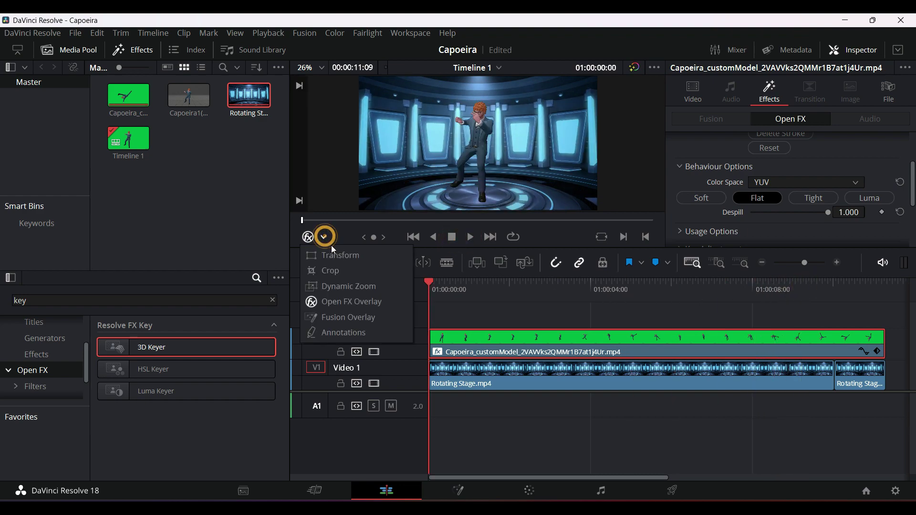
left_click(336, 256)
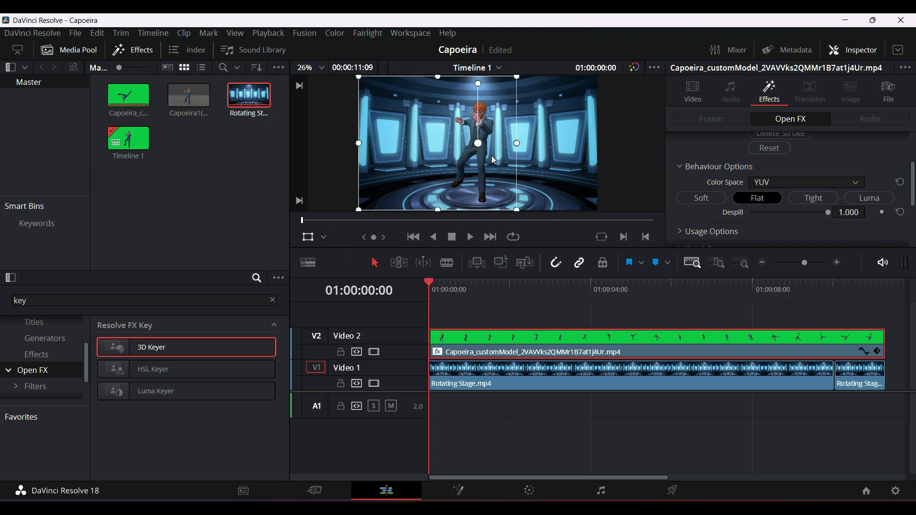
Shrink the avatar clip, place it on the stage's central platform, and play back the composite
left_click_drag(494, 160, 494, 165)
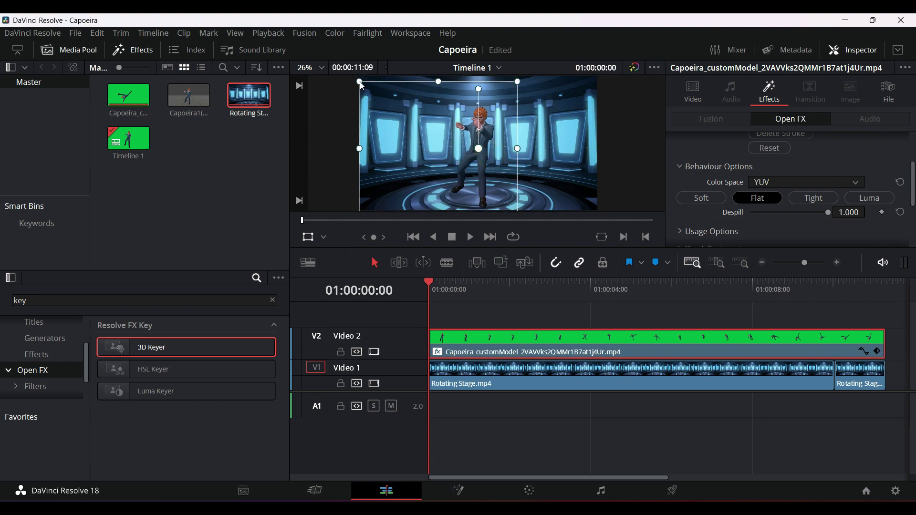
left_click_drag(360, 82, 390, 103)
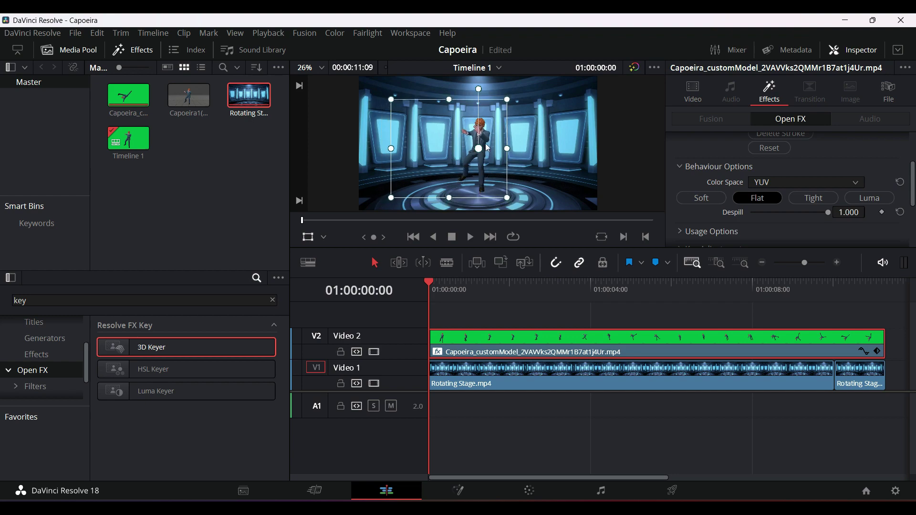
mouse_move(486, 147)
left_mouse_down()
mouse_move(506, 159)
mouse_move(498, 156)
left_mouse_up()
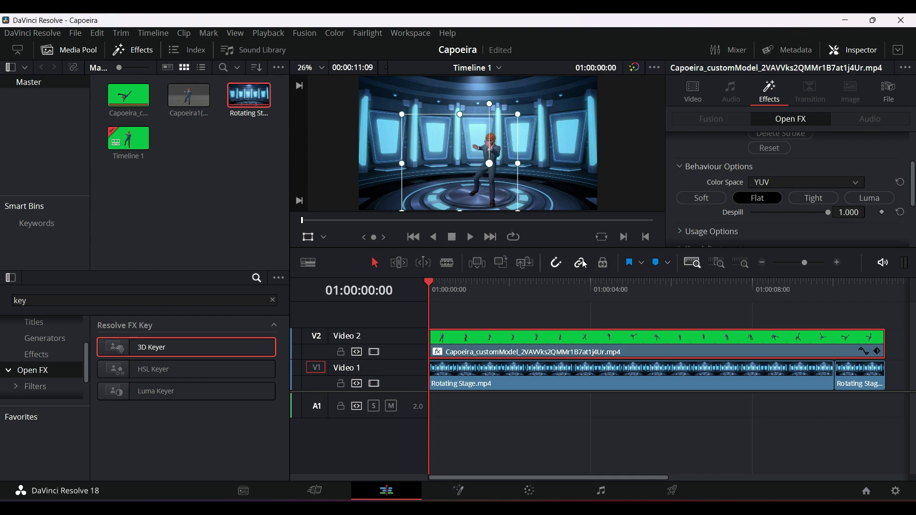
left_click(470, 237)
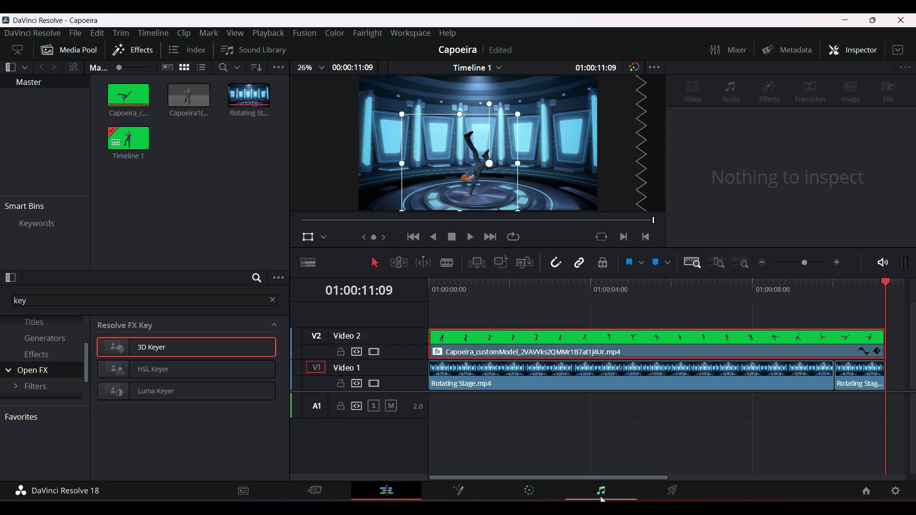
On the Deliver page, name the output file 'Animation Test 2'
left_click(674, 491)
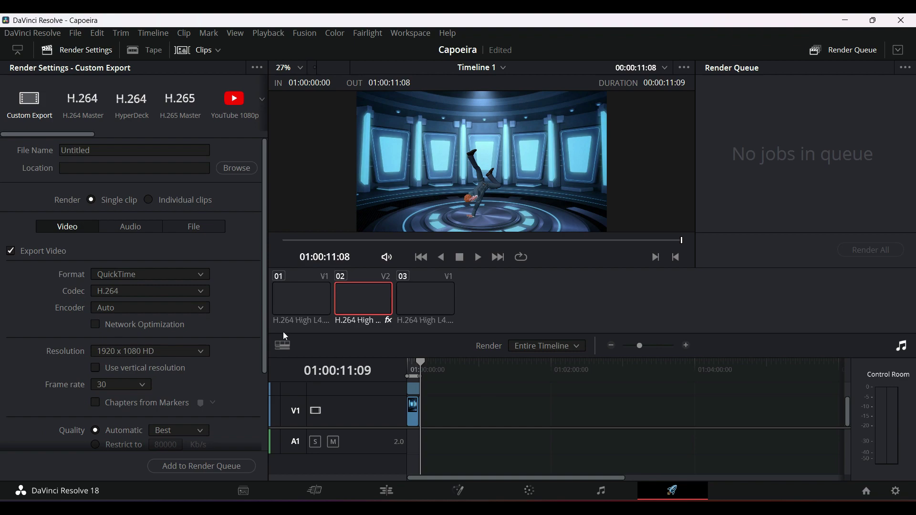
left_click(61, 149)
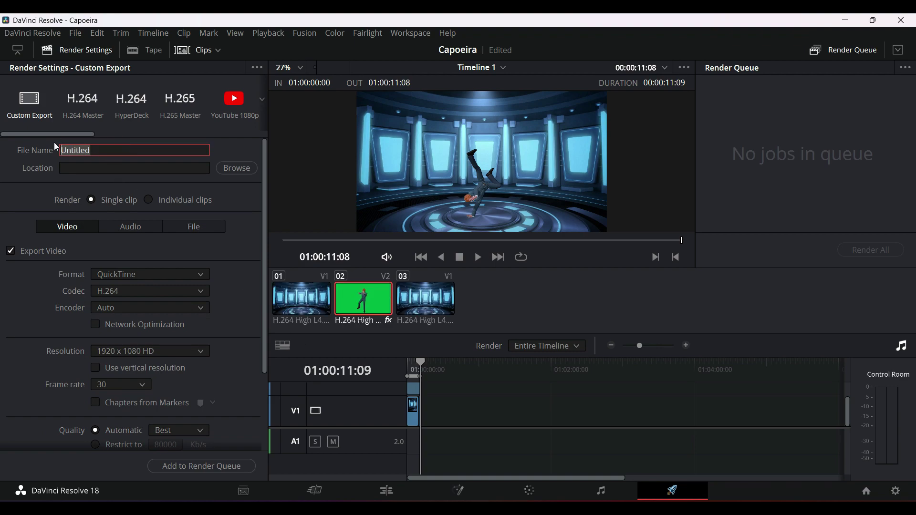
type("Animation Test 2")
Add the timeline to the render queue with Downloads\Test 1 as the destination
left_click(200, 465)
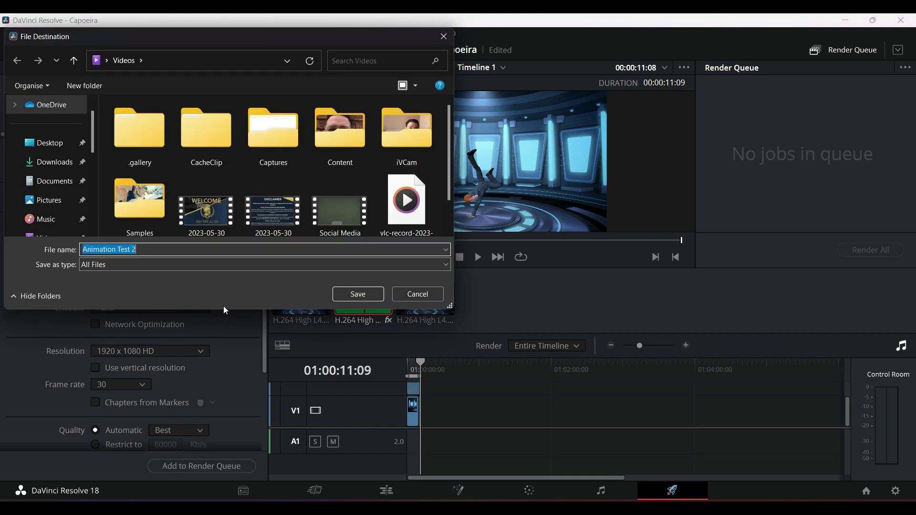
left_click(52, 162)
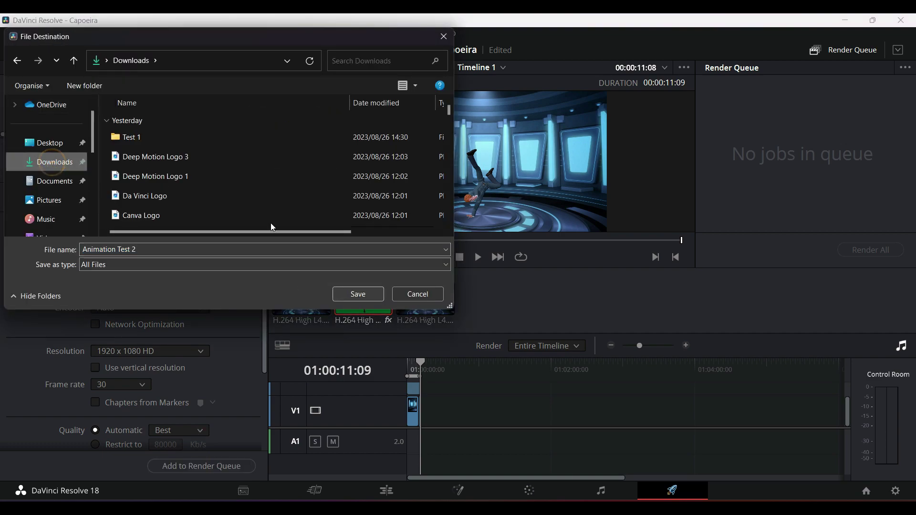
double_click(133, 143)
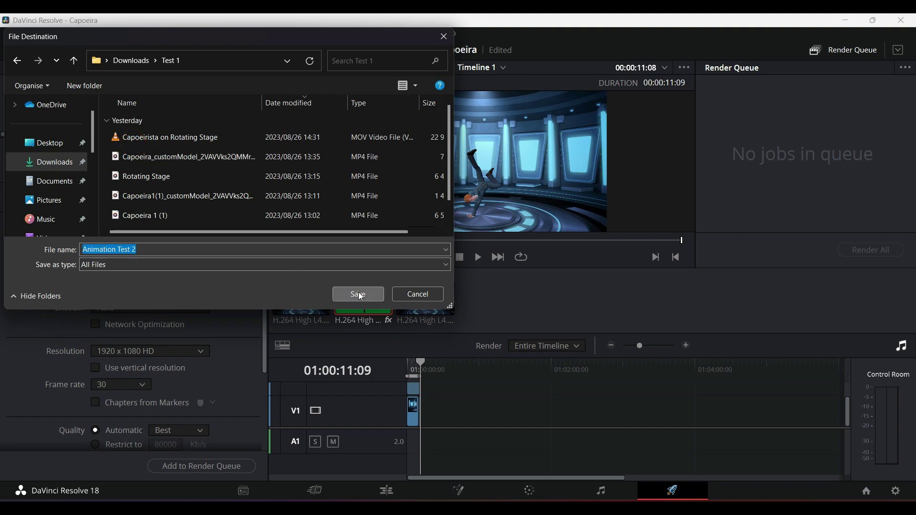
left_click(359, 292)
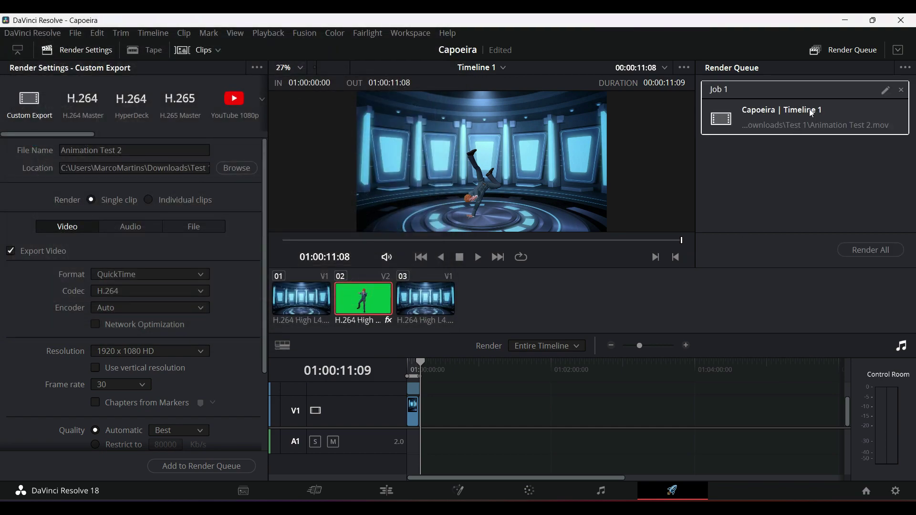